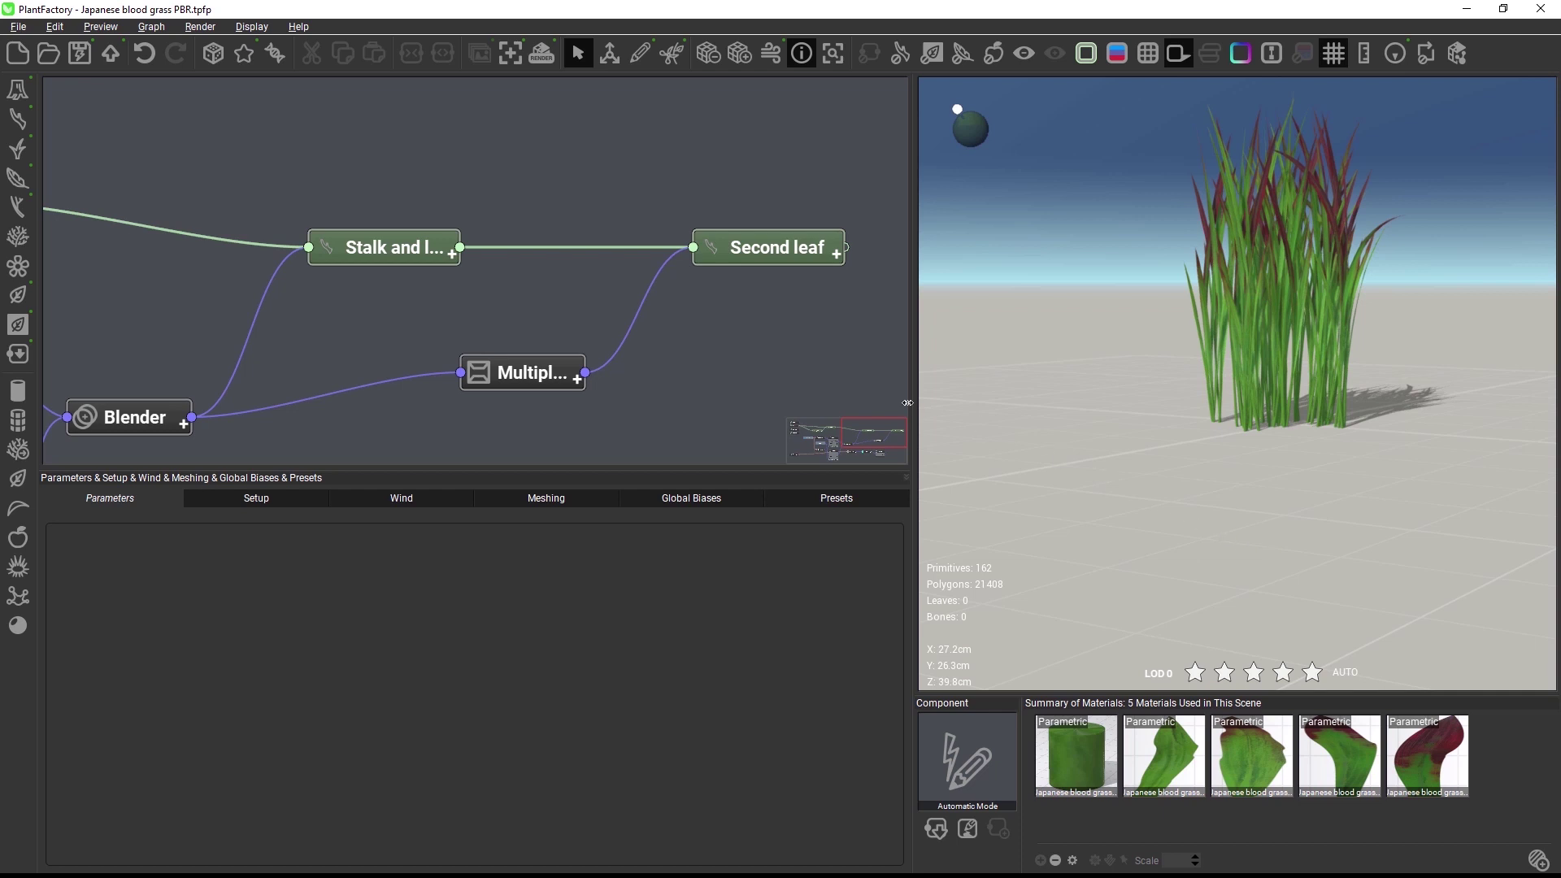
Step: Pan the node graph slightly with the minimap and open the Graph menu
mouse_move(879, 446)
mouse_down()
mouse_move(817, 434)
mouse_move(872, 439)
mouse_up()
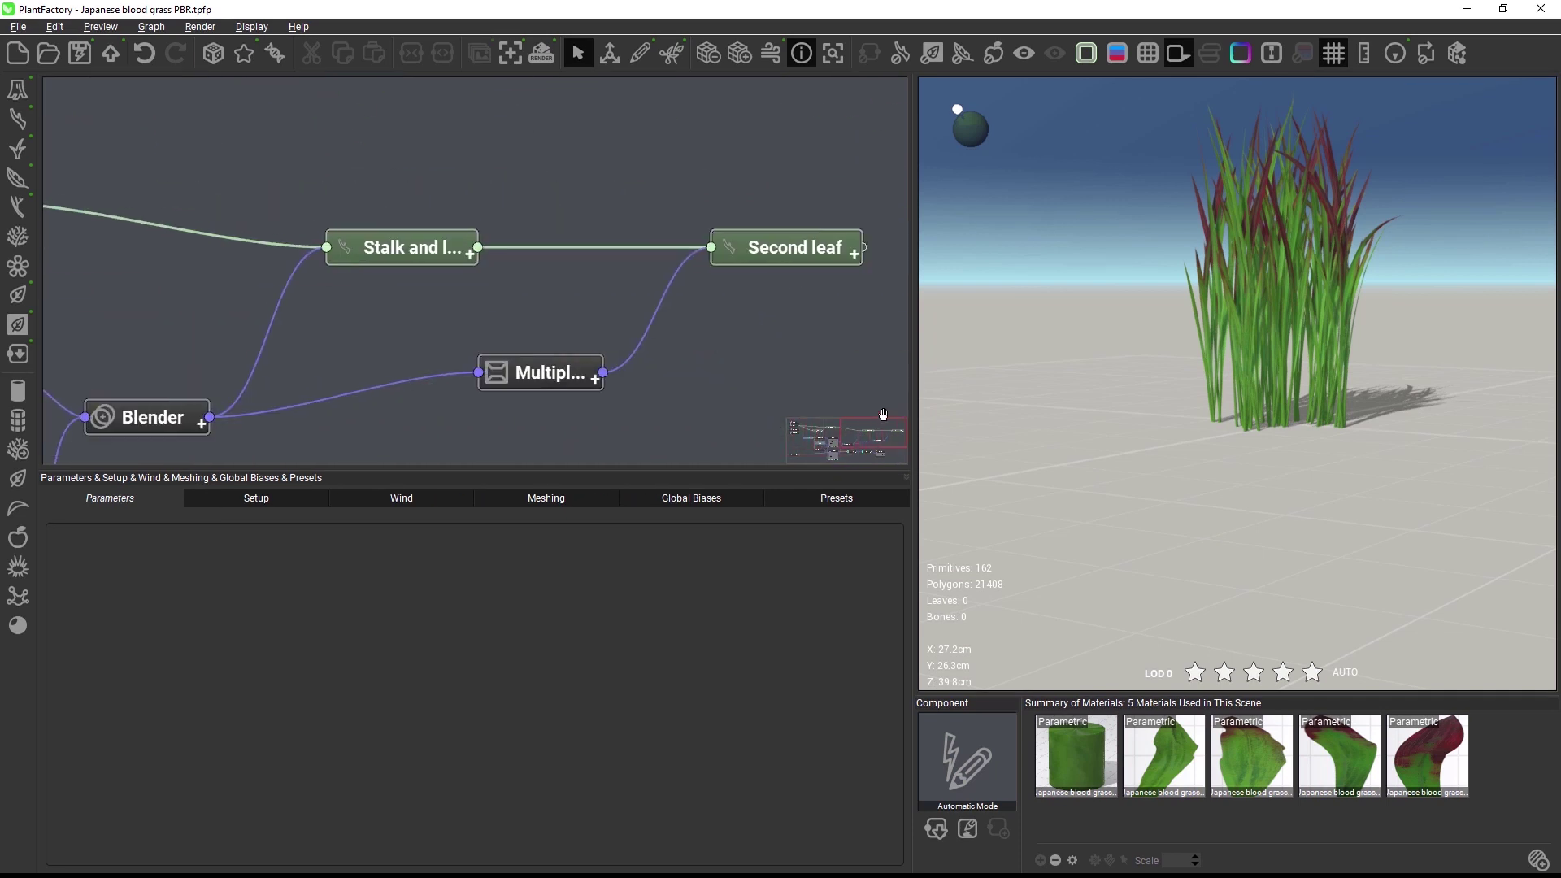
click(151, 26)
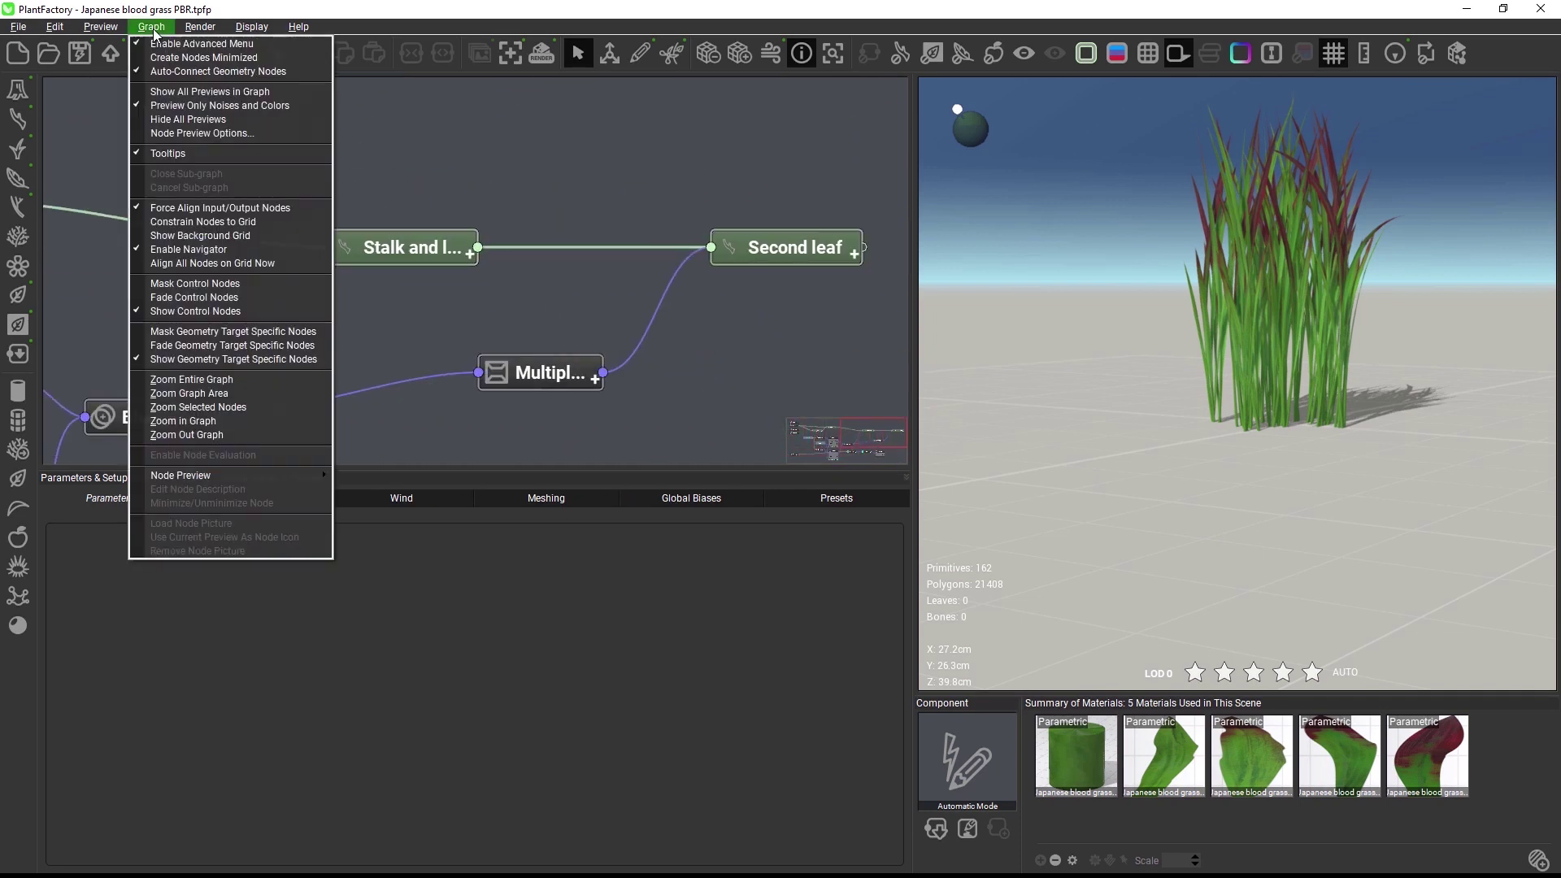
Step: Show the background grid and constrain nodes to it, snapping Second leaf onto the grid
click(247, 235)
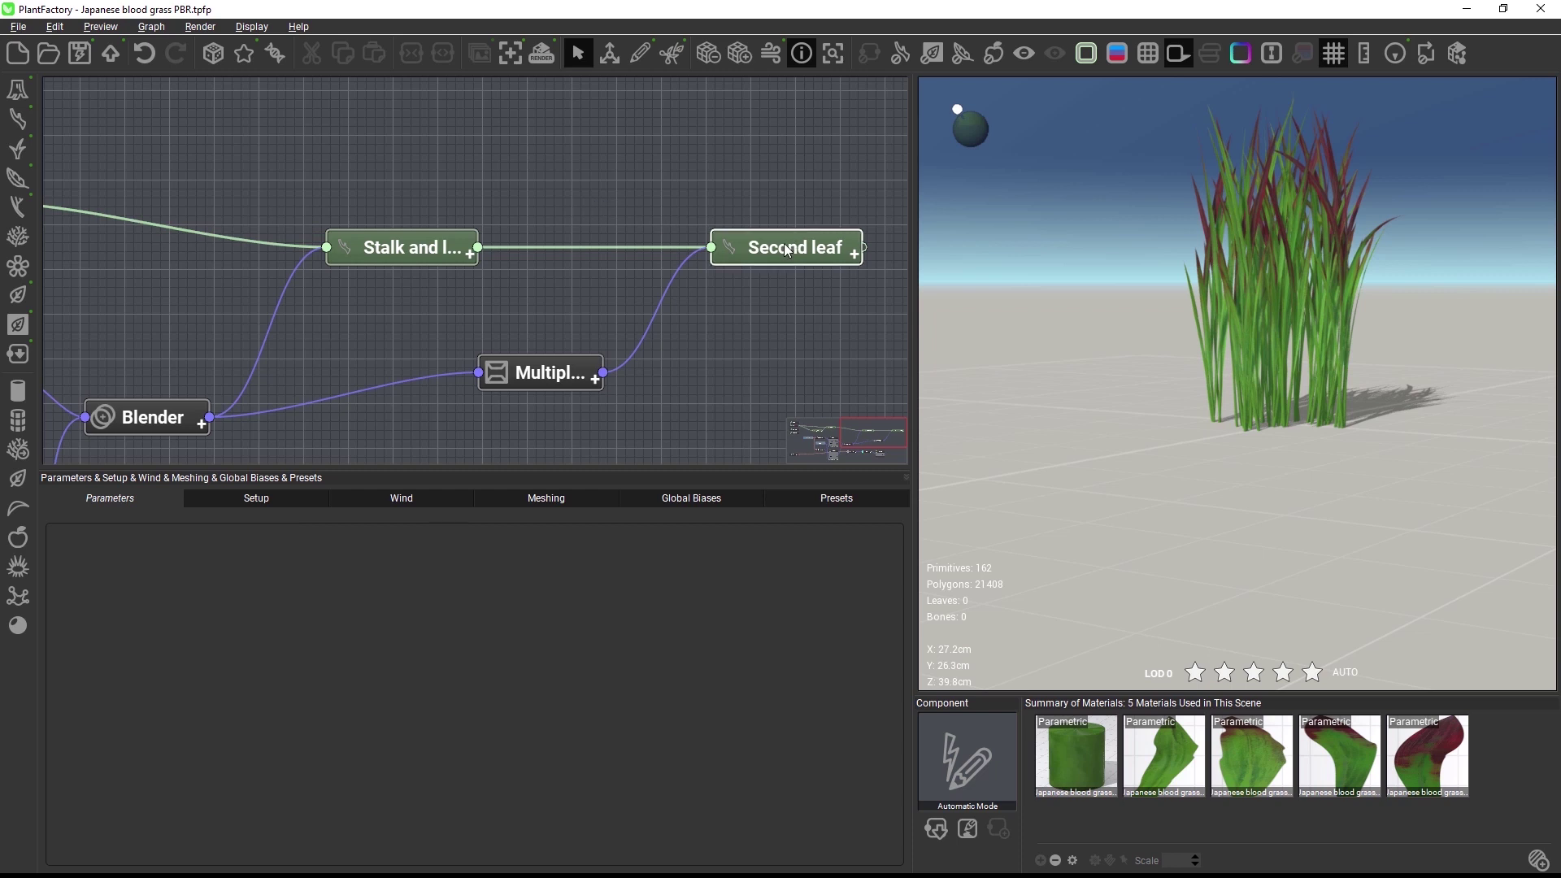
mouse_move(787, 252)
mouse_down()
mouse_move(787, 283)
mouse_move(752, 252)
mouse_move(793, 216)
mouse_move(794, 261)
mouse_move(782, 241)
mouse_up()
click(151, 27)
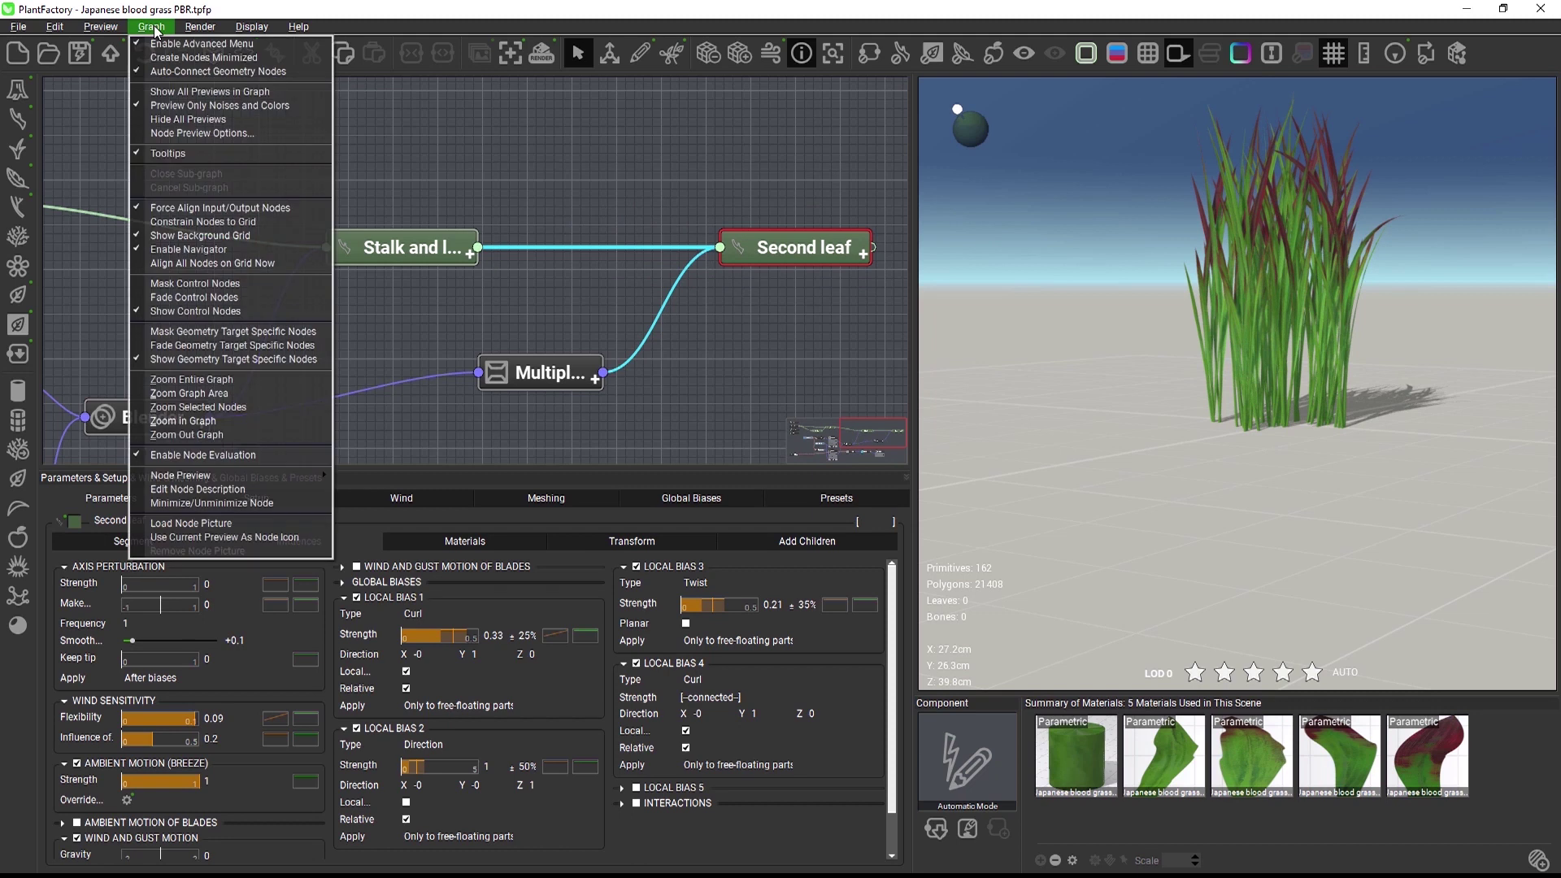
click(179, 222)
drag(791, 250, 744, 251)
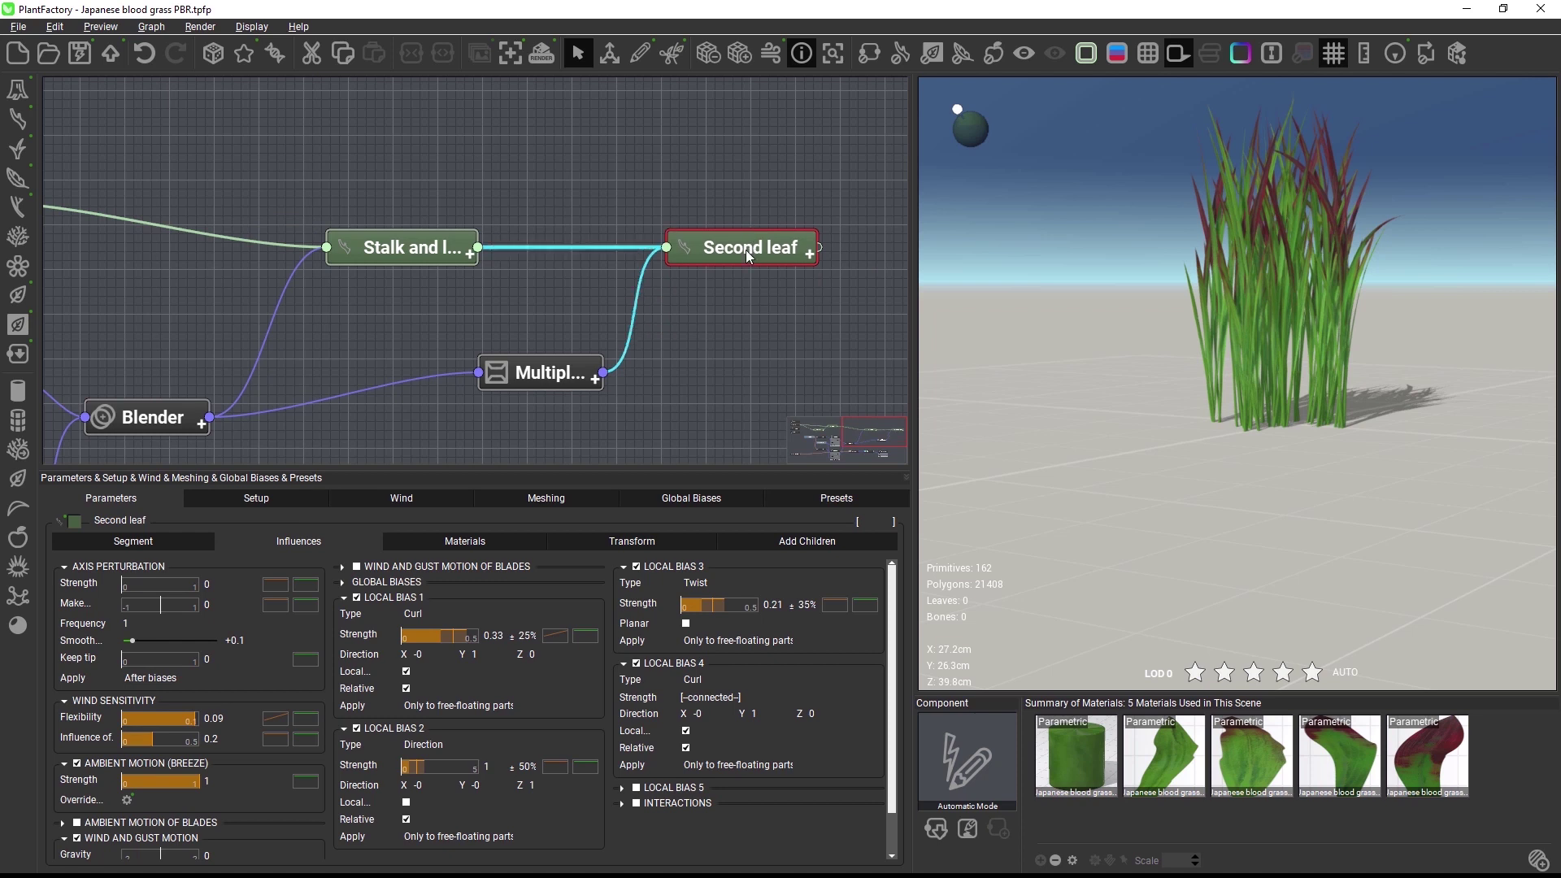
Step: Hide the background grid, return Second leaf to its spot, and align all nodes on the grid
click(151, 27)
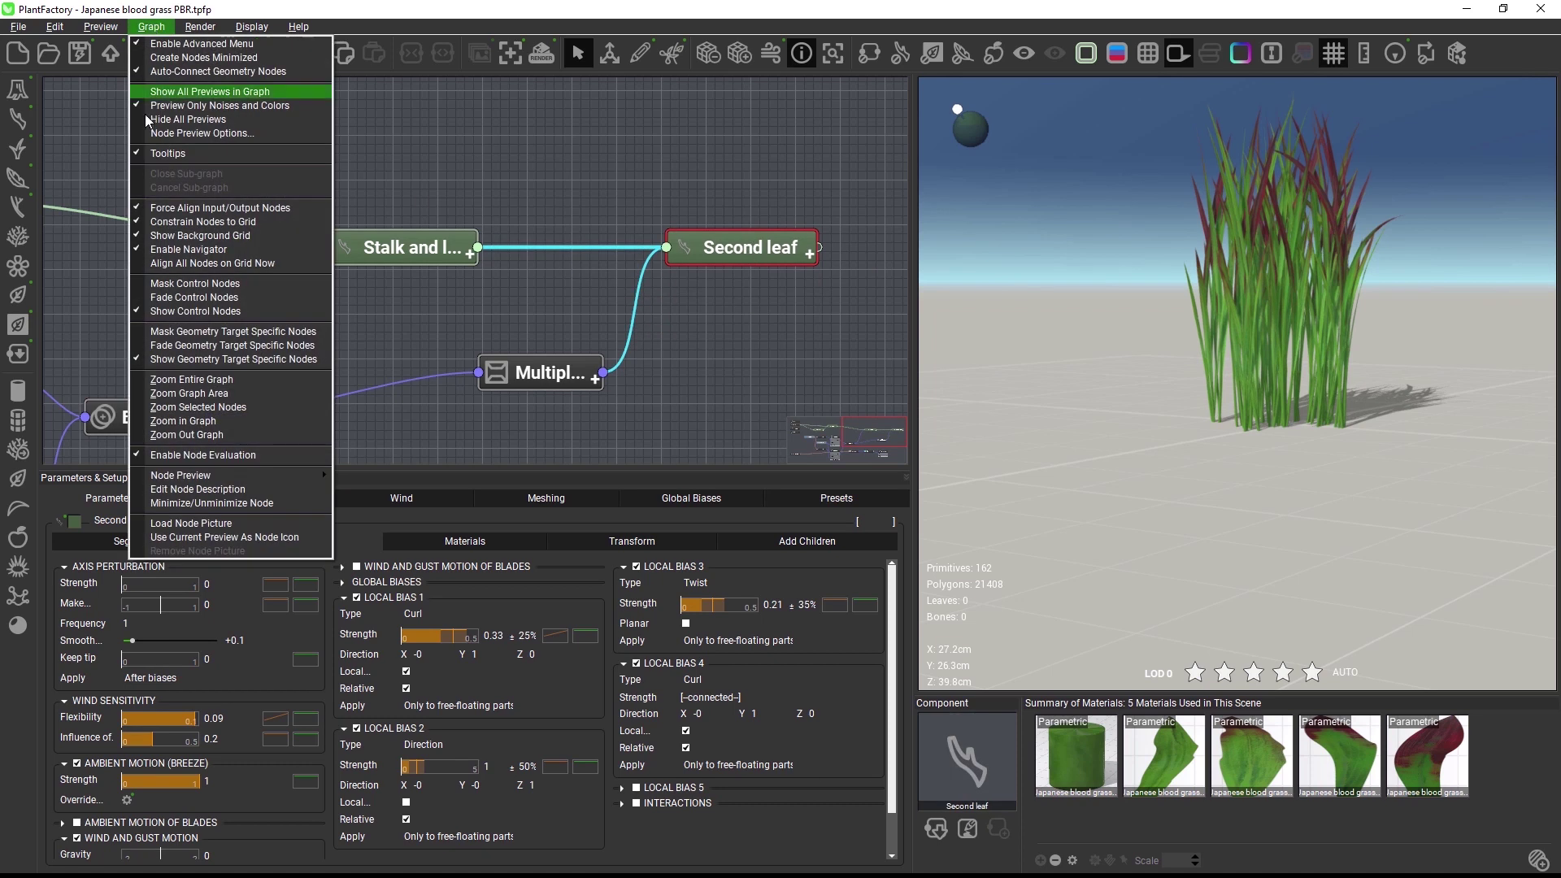
click(193, 230)
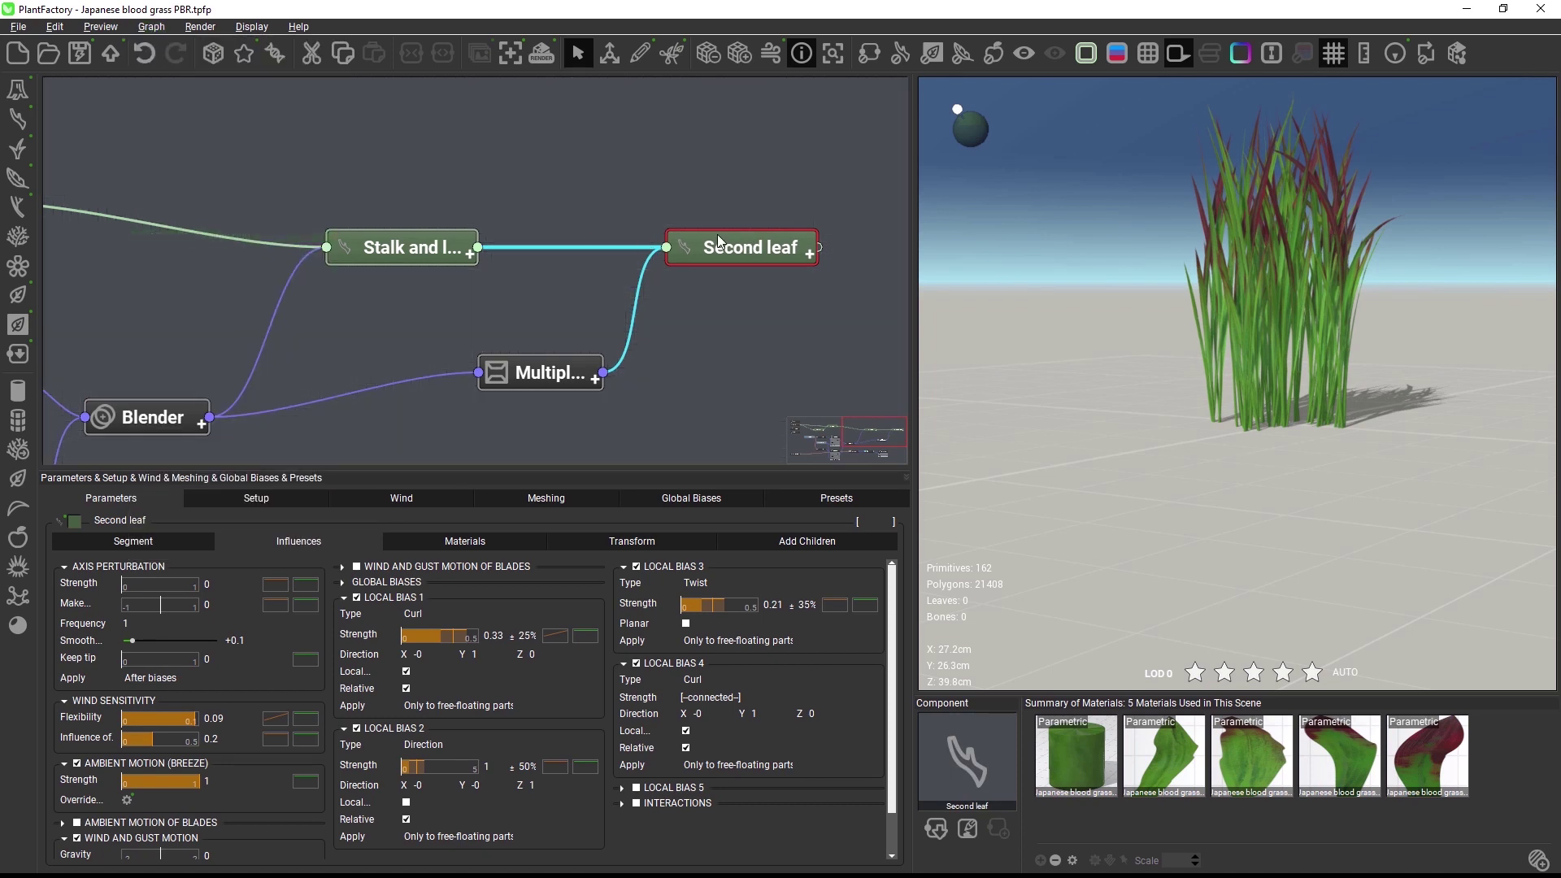
mouse_move(720, 261)
mouse_down()
mouse_move(723, 307)
mouse_move(783, 275)
mouse_move(767, 226)
mouse_move(719, 239)
mouse_up()
click(151, 27)
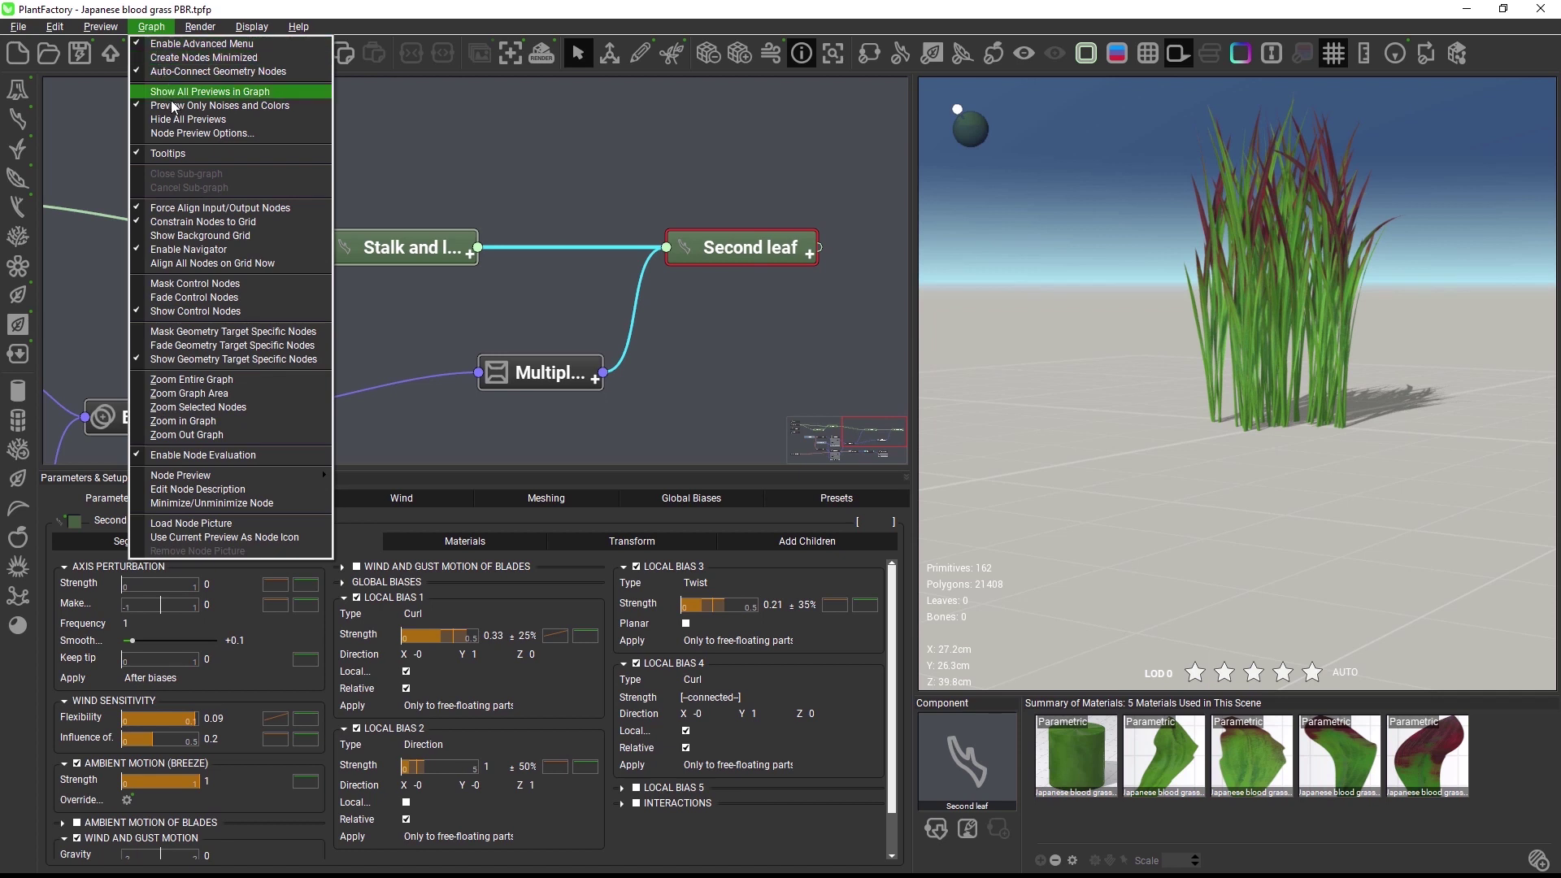
click(188, 263)
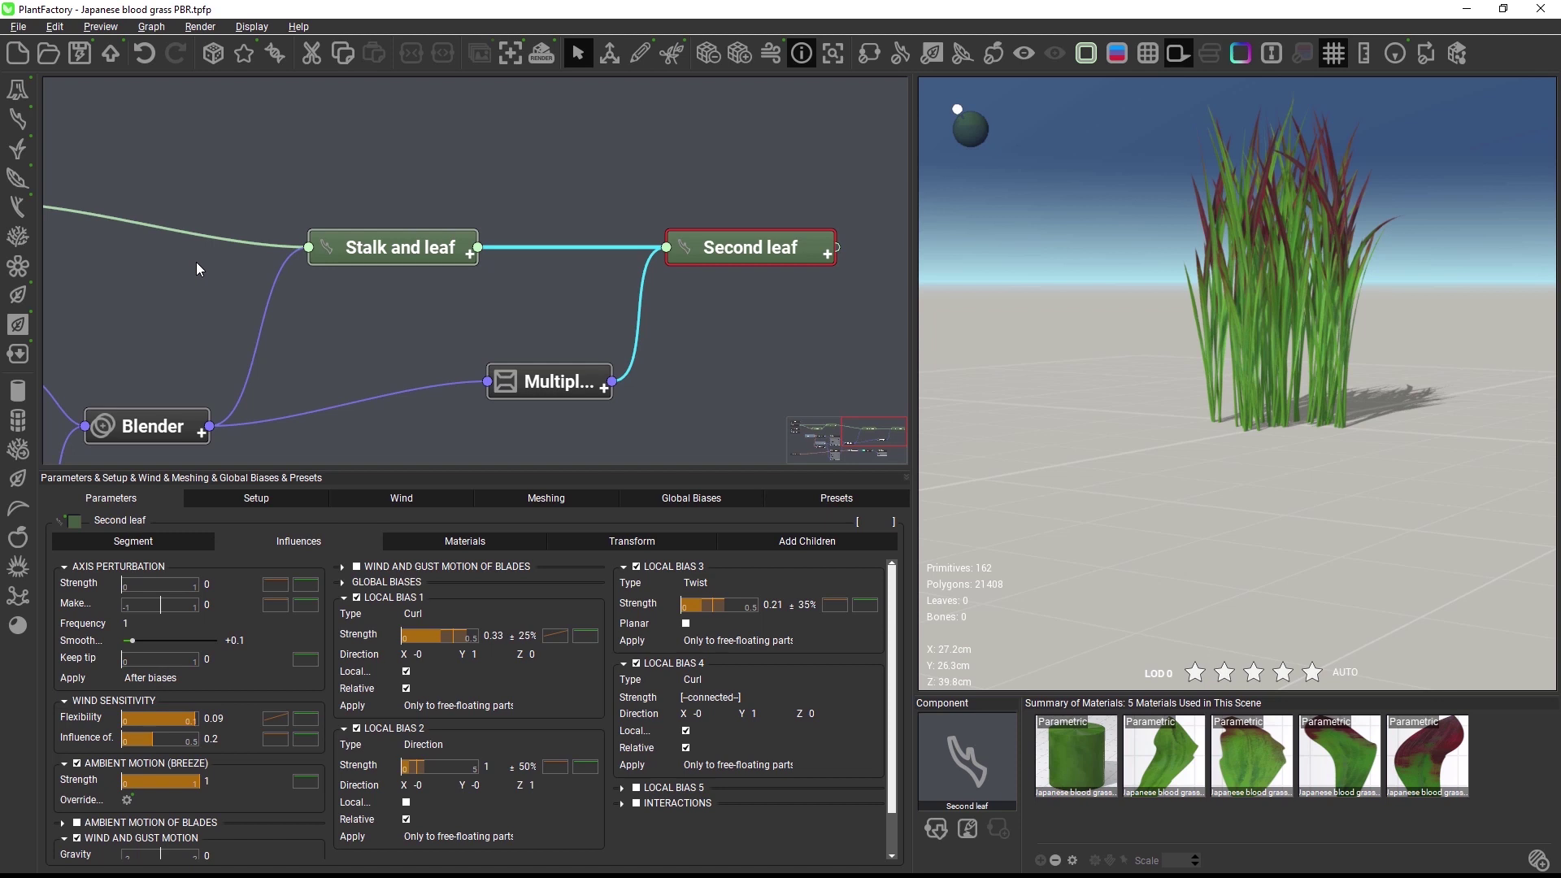
click(367, 314)
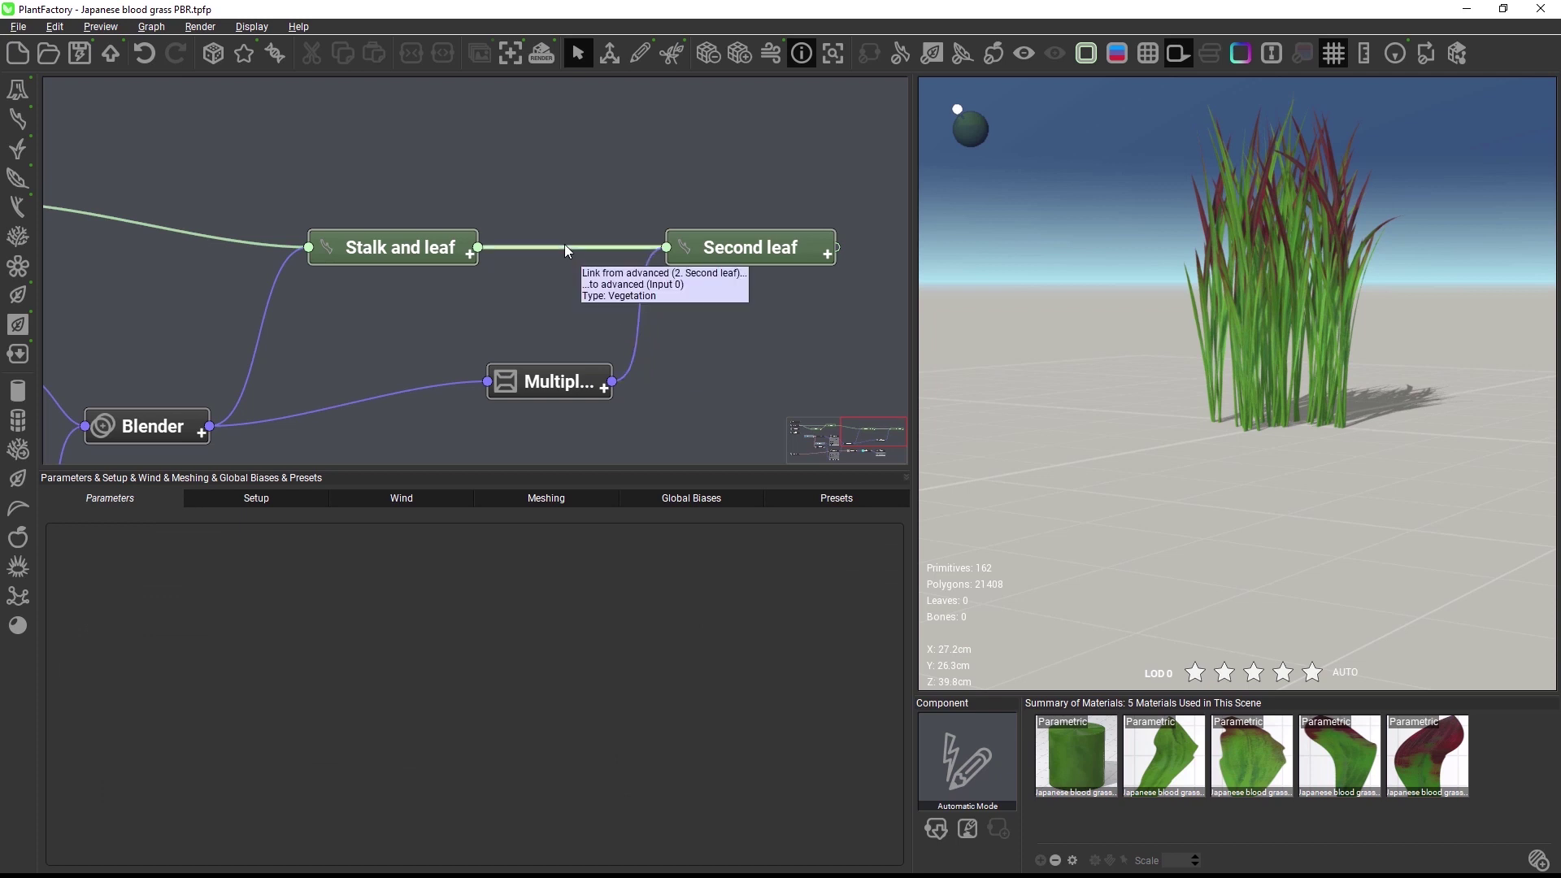
click(23, 27)
click(63, 261)
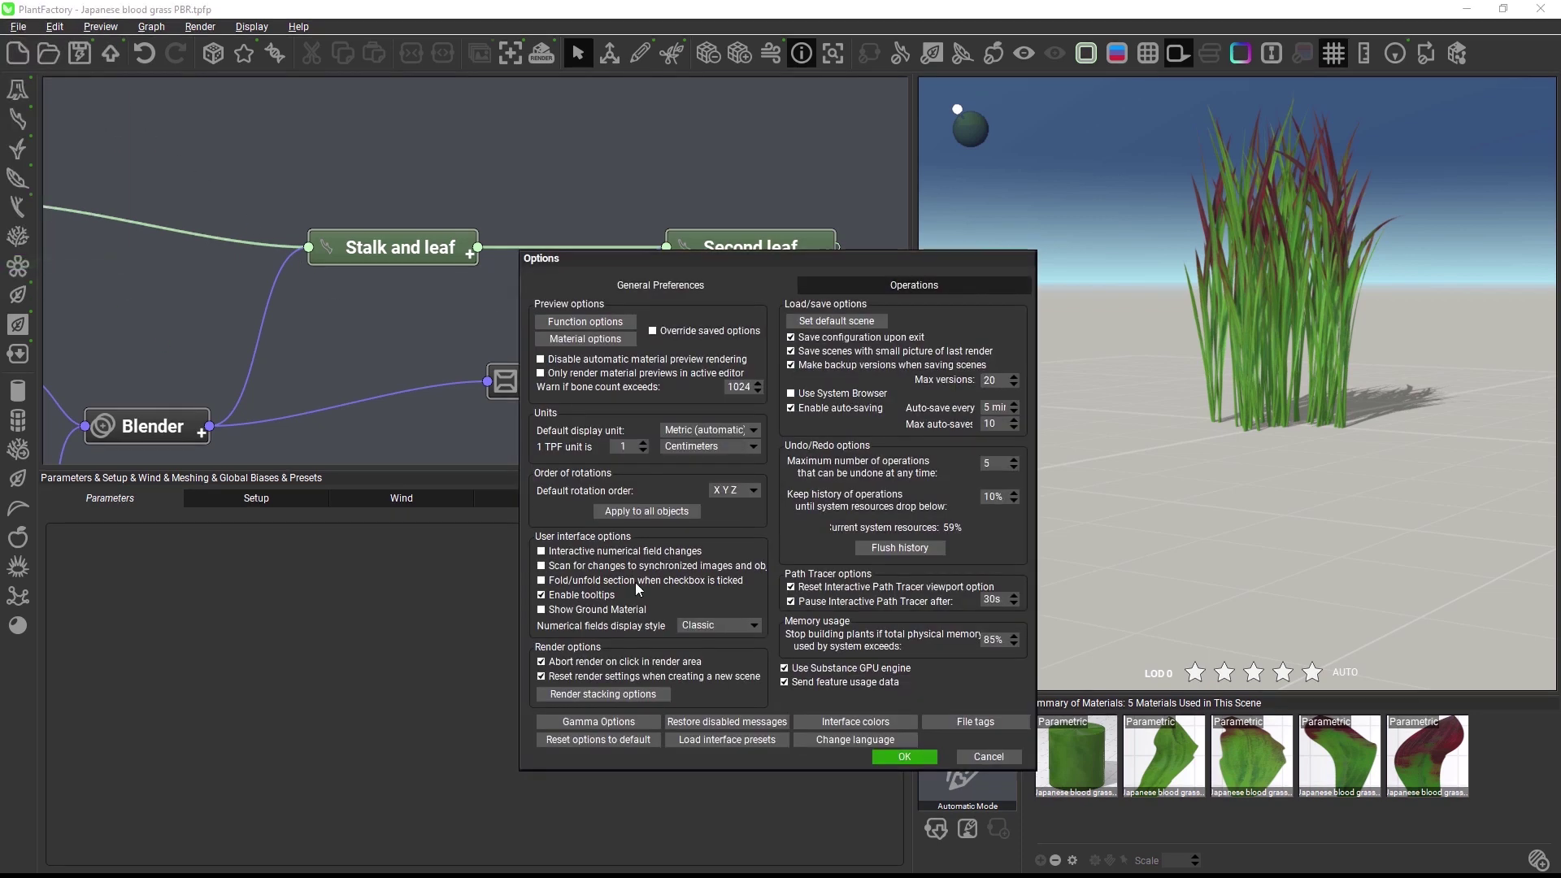
click(823, 723)
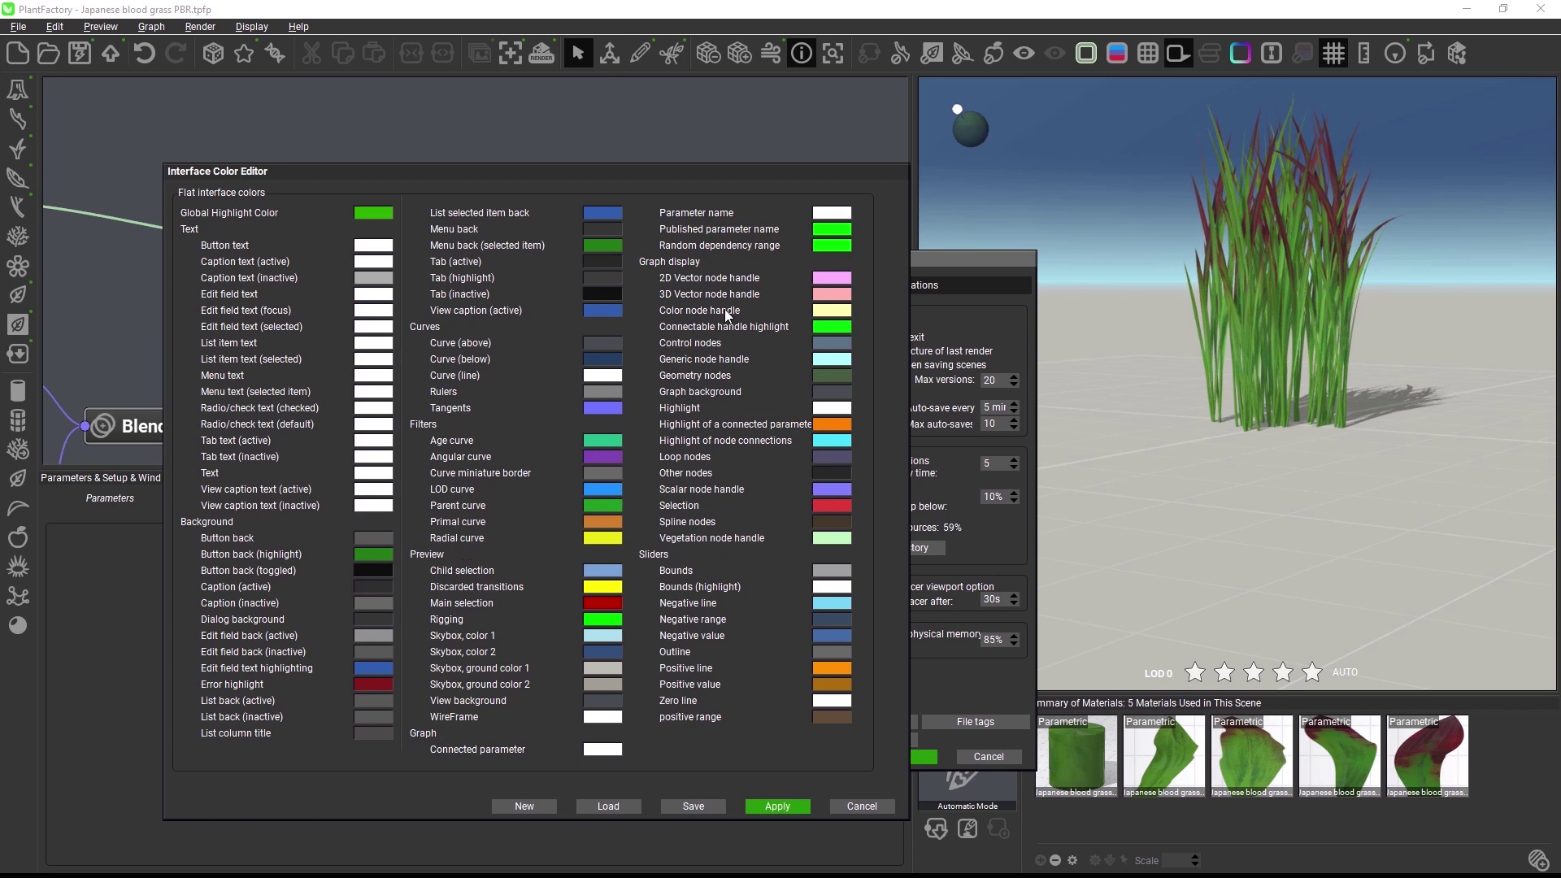
click(862, 807)
click(1000, 756)
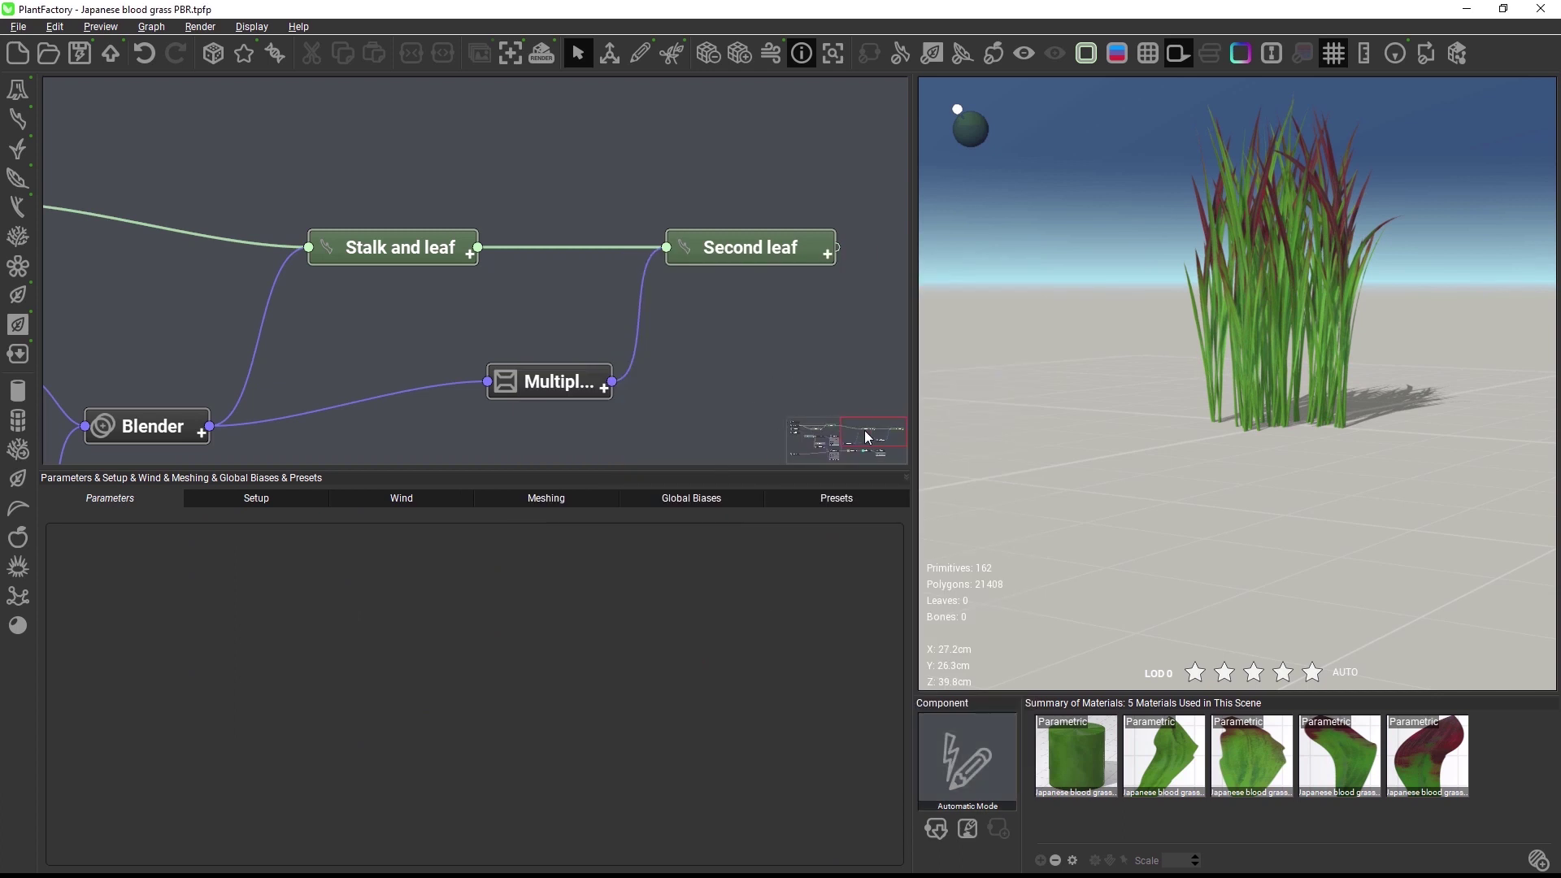
Step: Pan to the noise and smoothing nodes and pull the Offset (X+a) input's wire to inspect its connection
drag(865, 430, 844, 450)
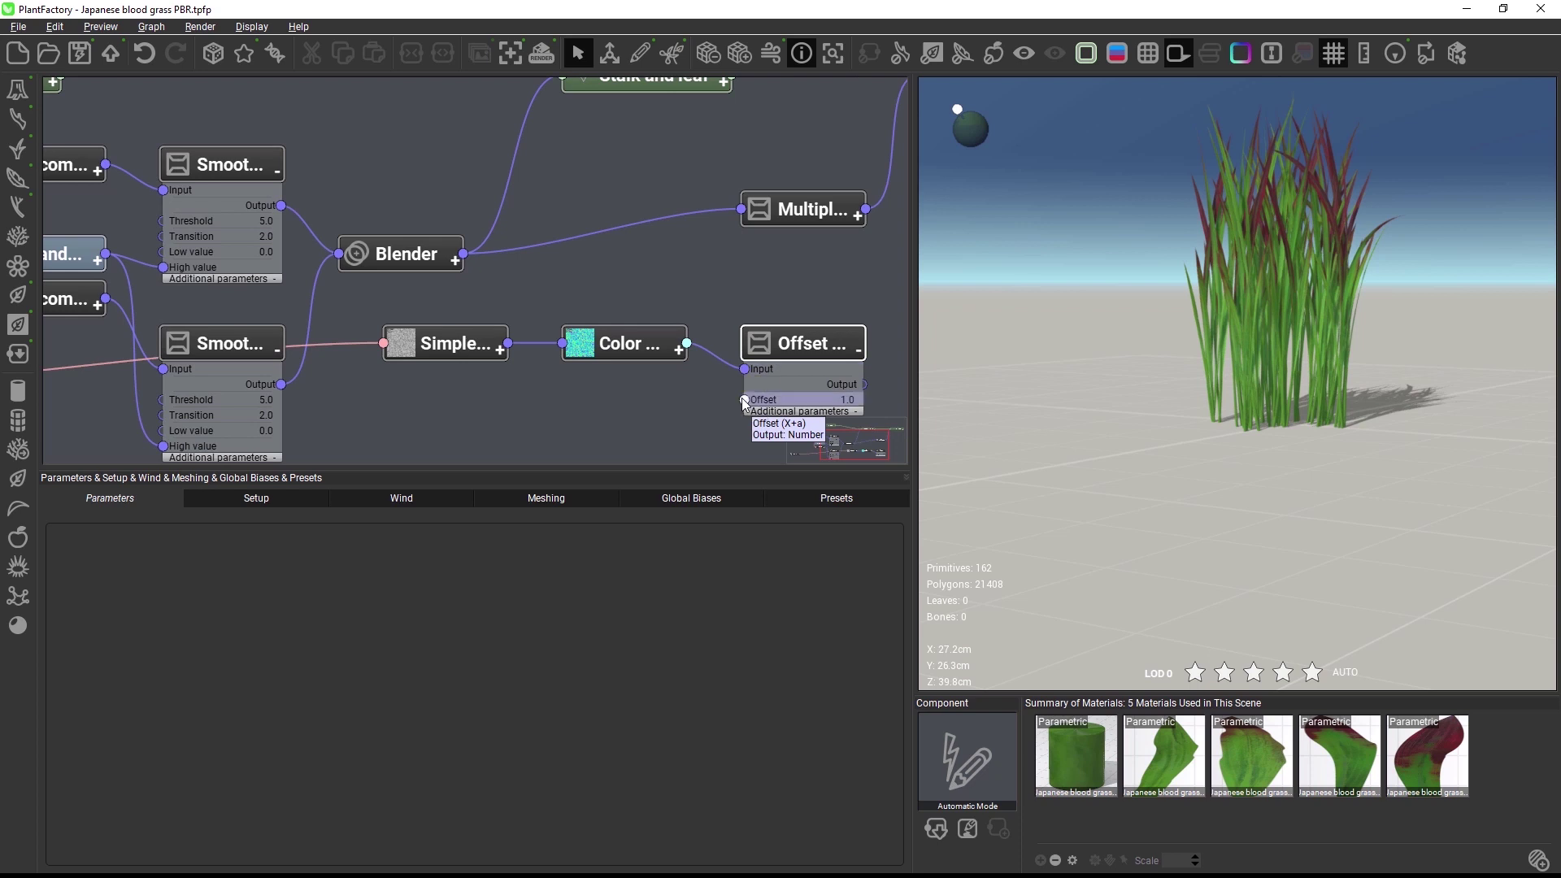
drag(742, 399, 465, 161)
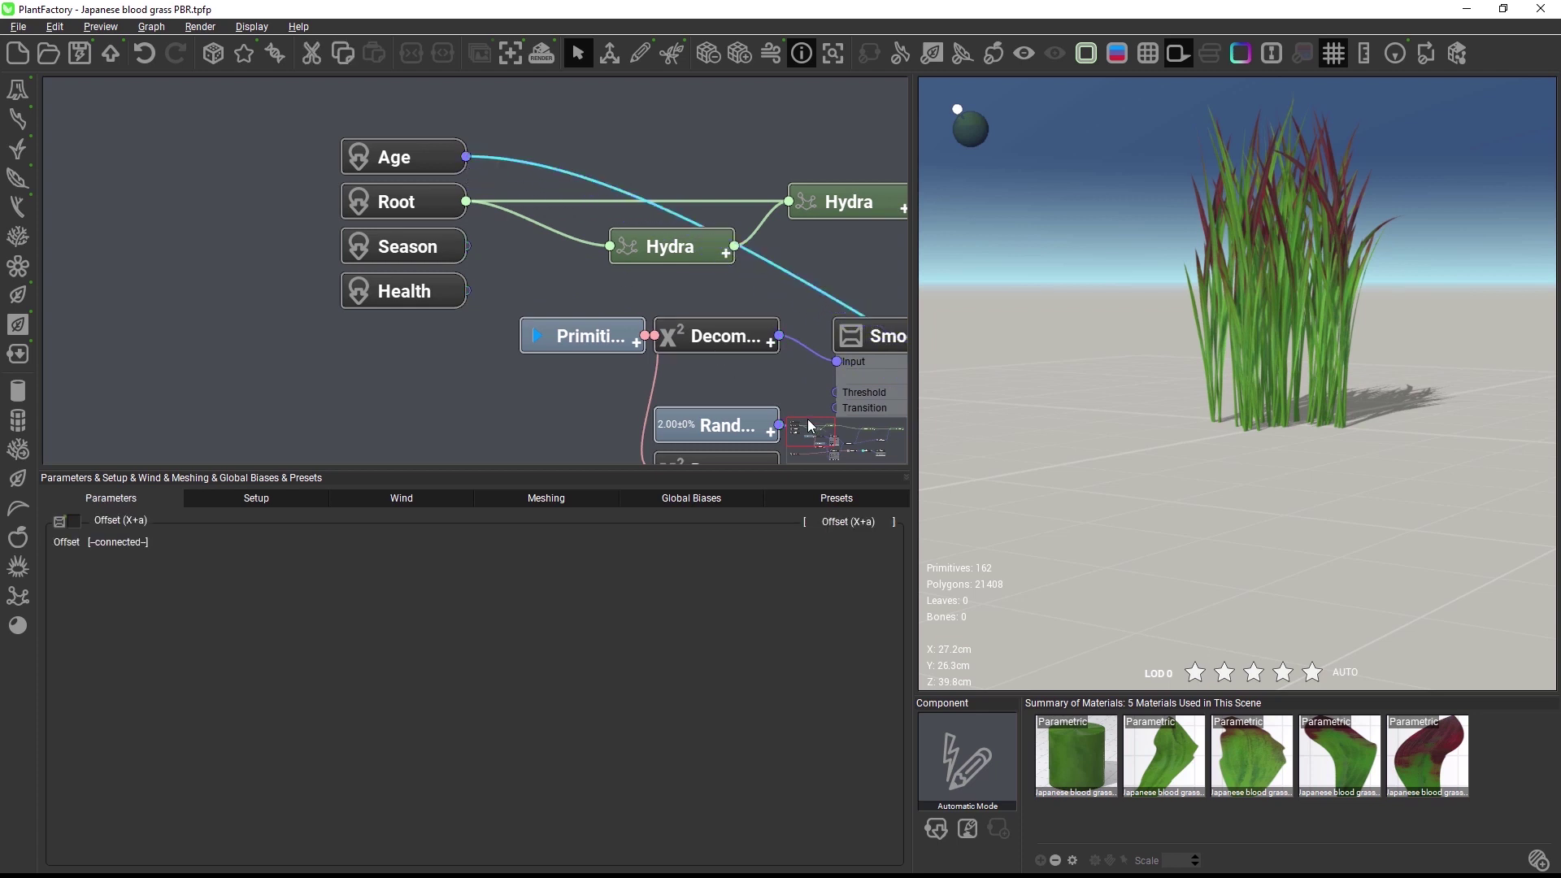
Step: Jump from Second leaf's LOCAL BIAS 4 strength to its driving Multiply (aX) node, multiplier 0.3
drag(808, 418, 877, 435)
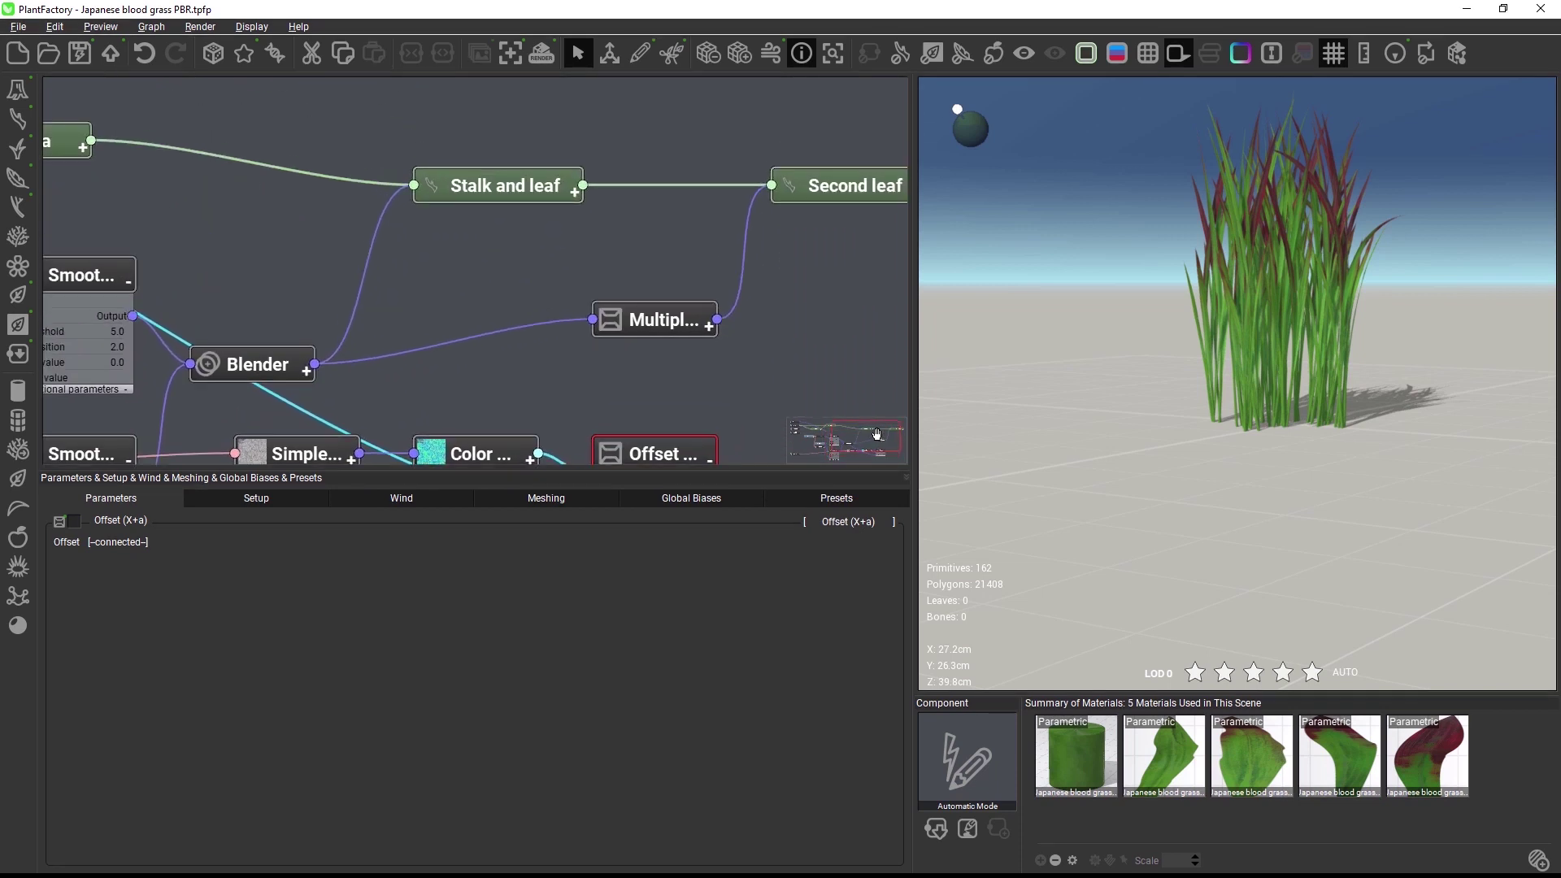
click(806, 192)
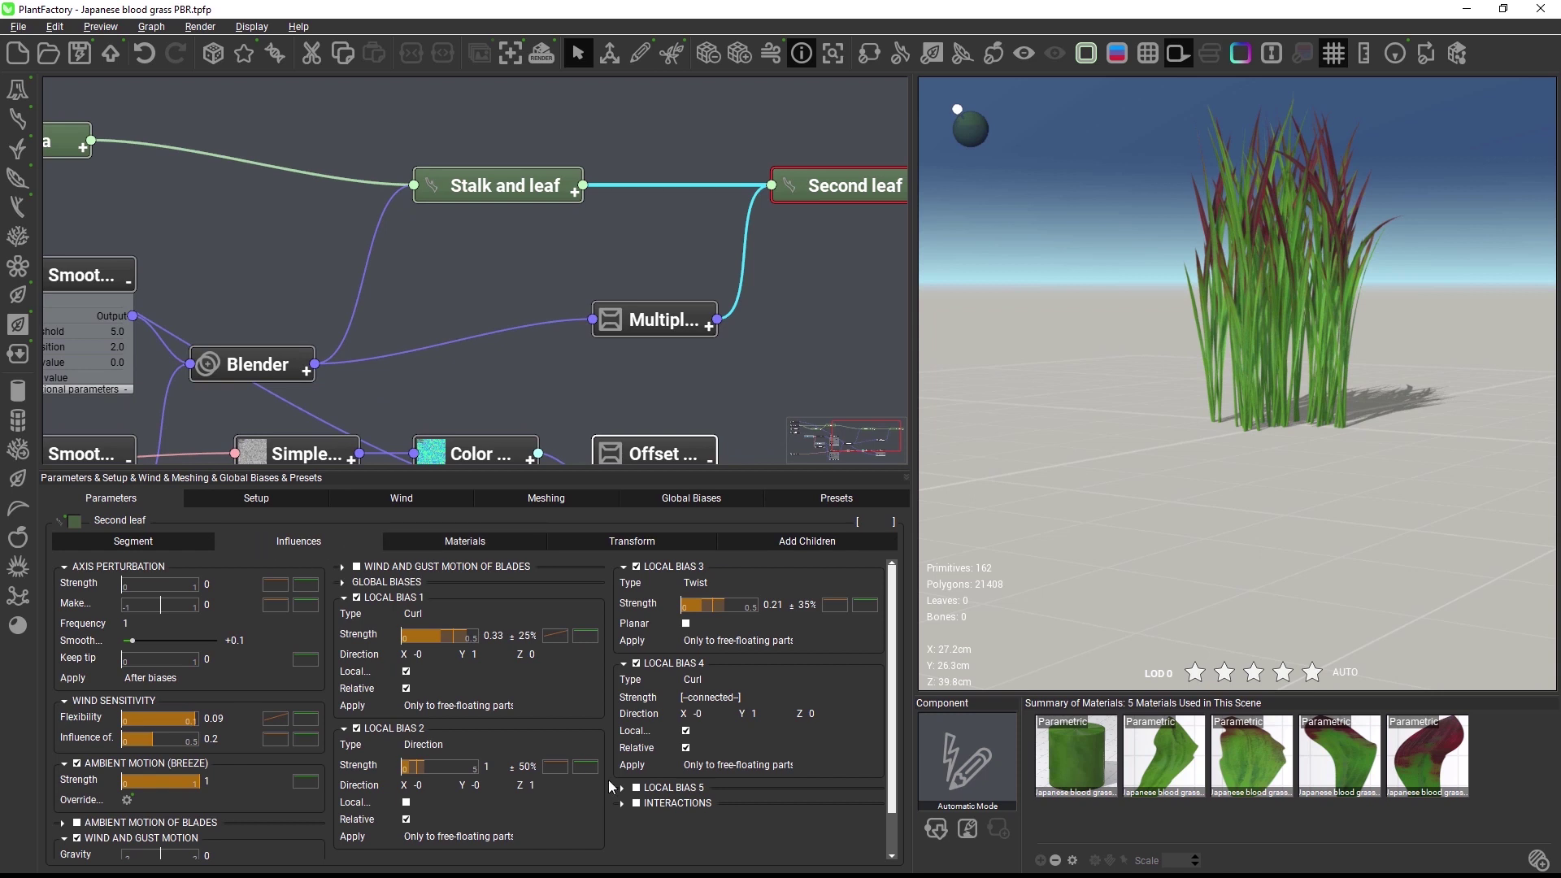
right_click(633, 698)
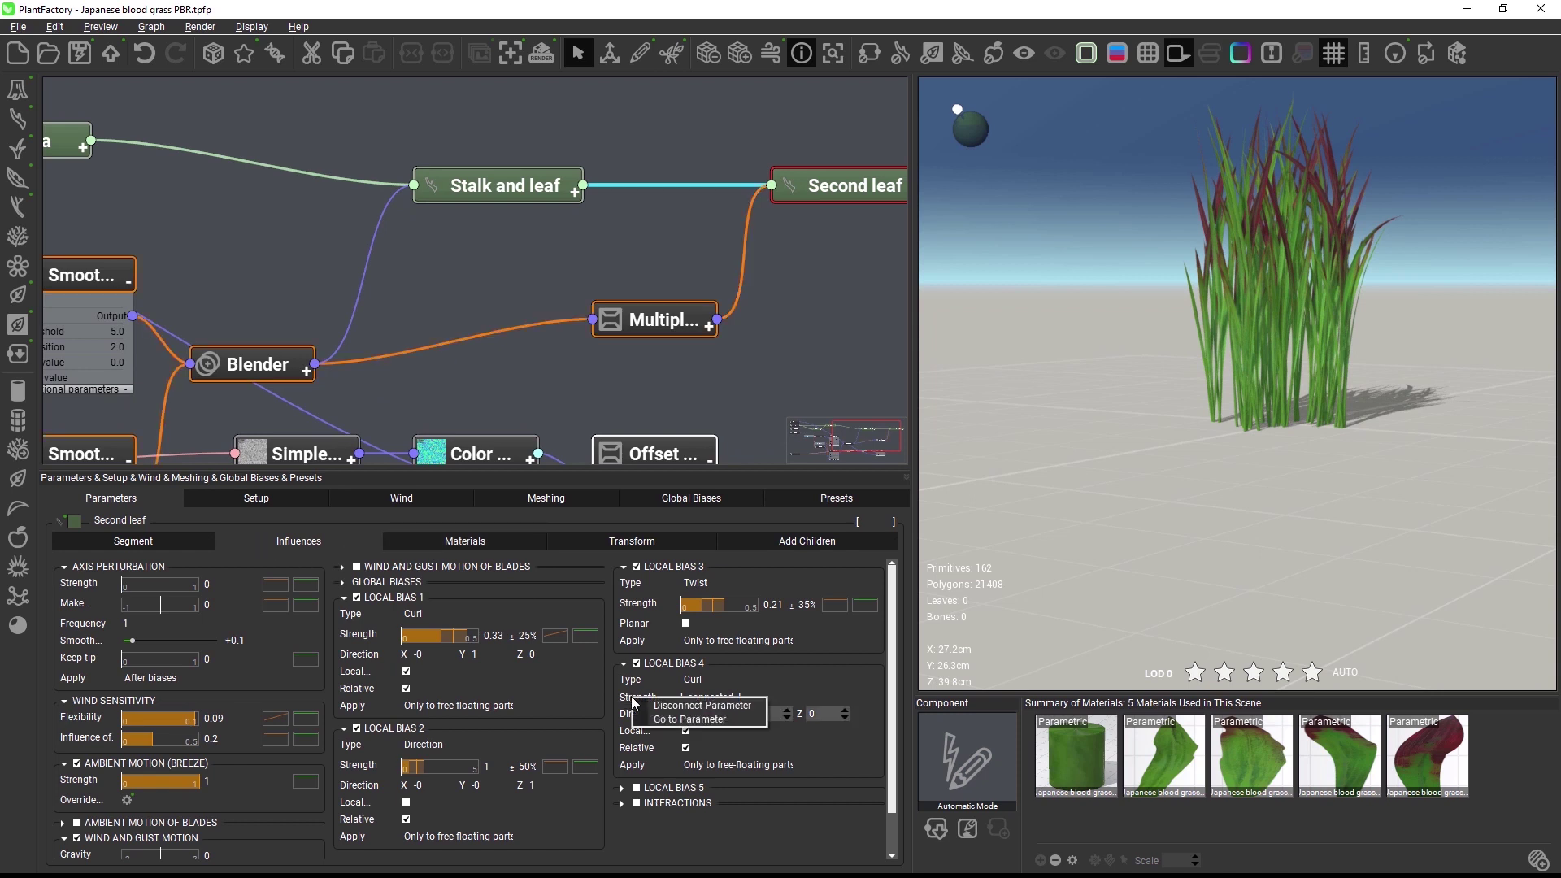
click(665, 722)
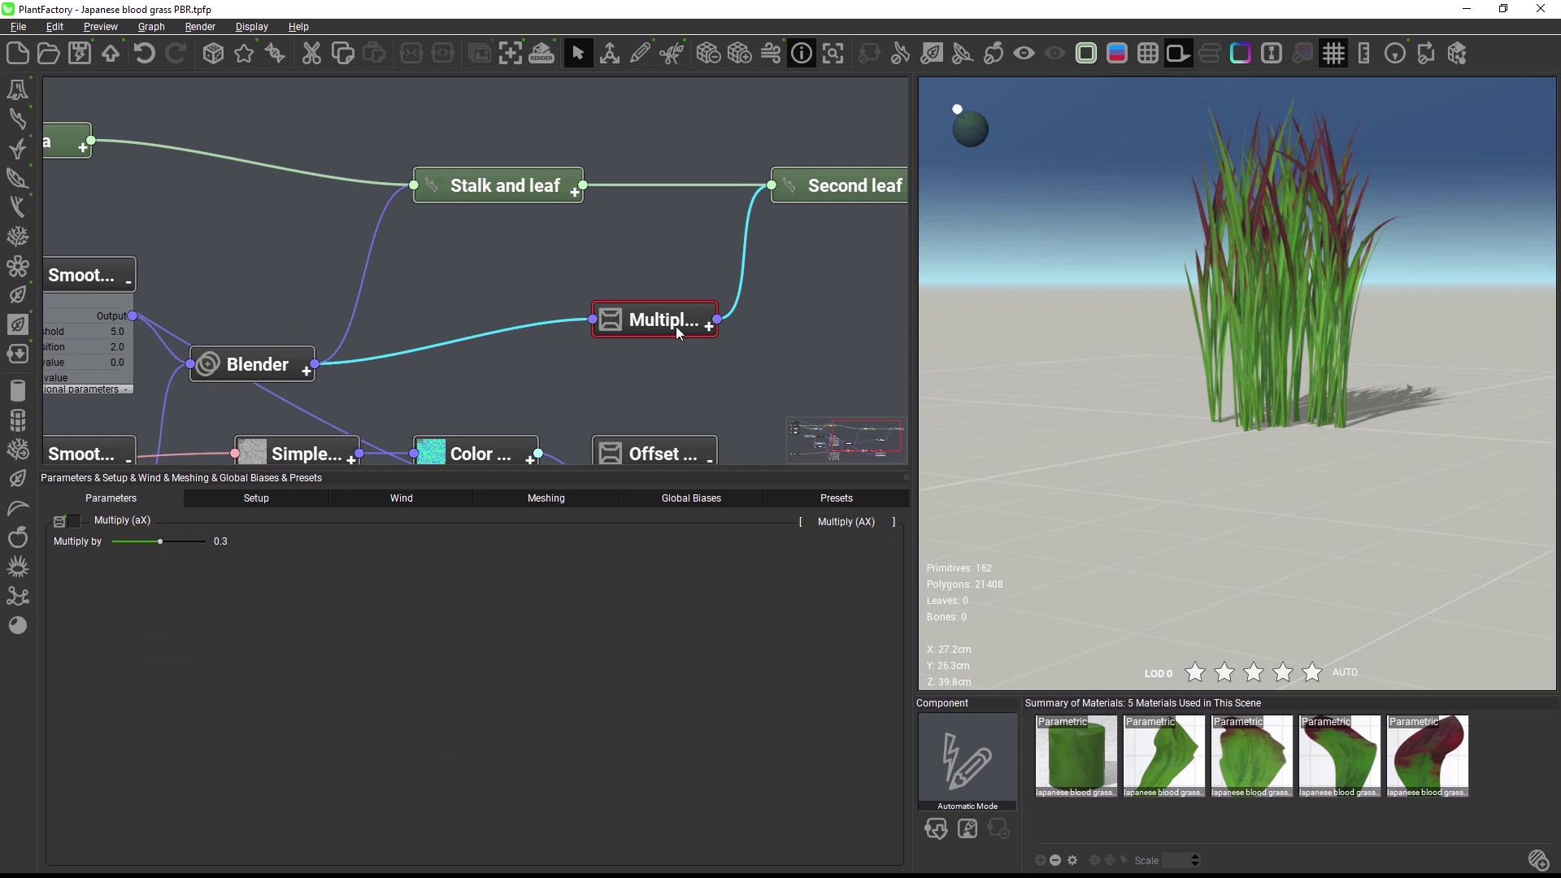
Step: Narrow the Stalk and leaf node and enlarge Simple Fractal beside Smooth to show its noise thumbnail
click(800, 175)
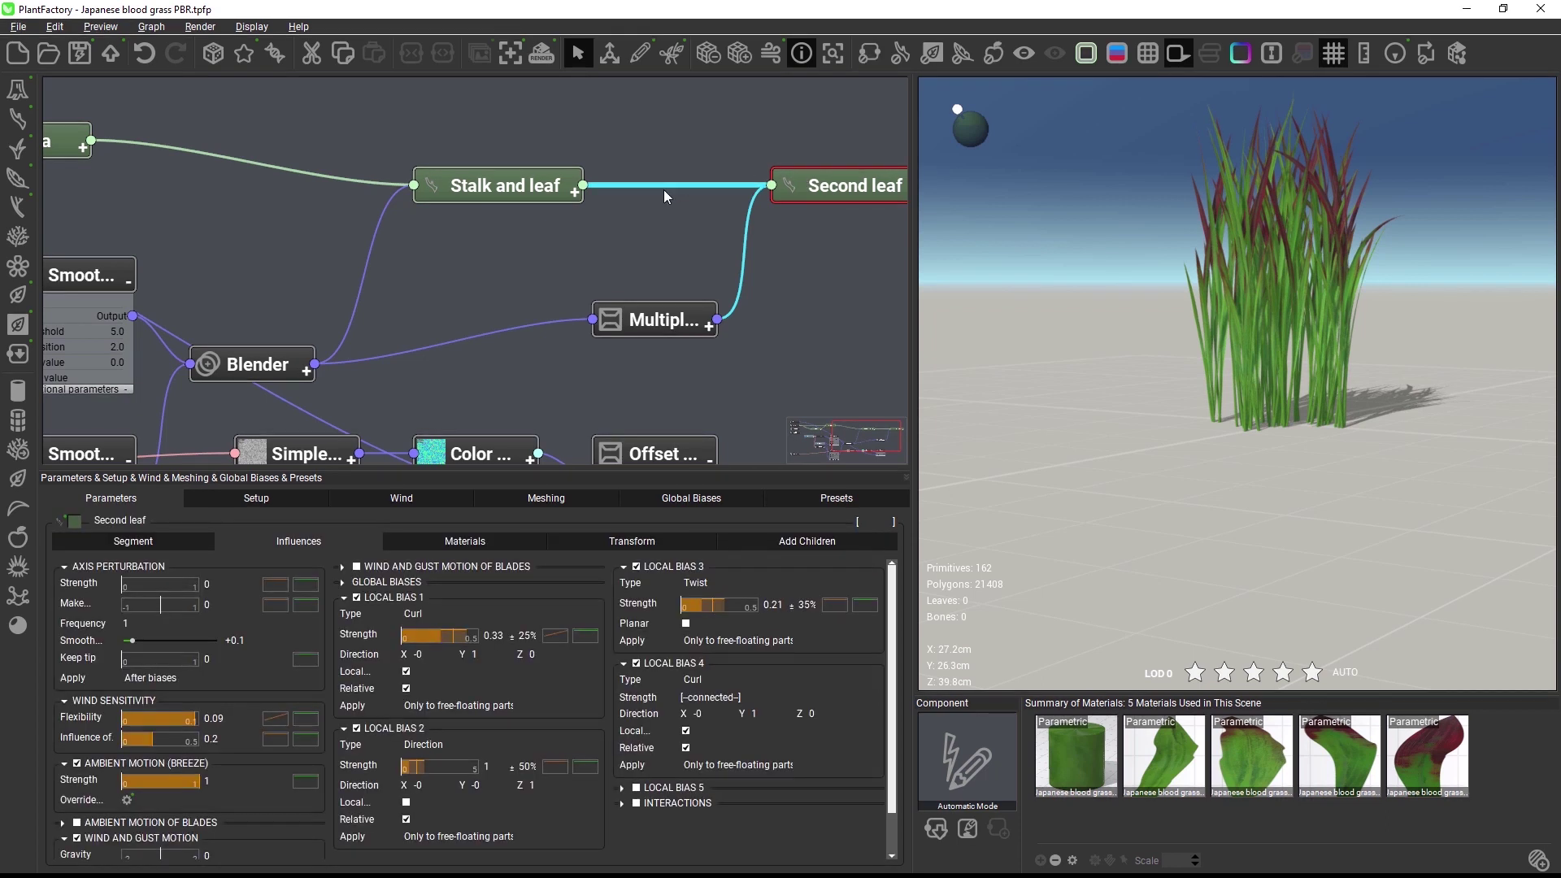
click(581, 169)
mouse_move(583, 170)
mouse_down()
mouse_move(503, 176)
mouse_move(579, 168)
mouse_move(578, 72)
mouse_move(540, 126)
mouse_move(563, 161)
mouse_up()
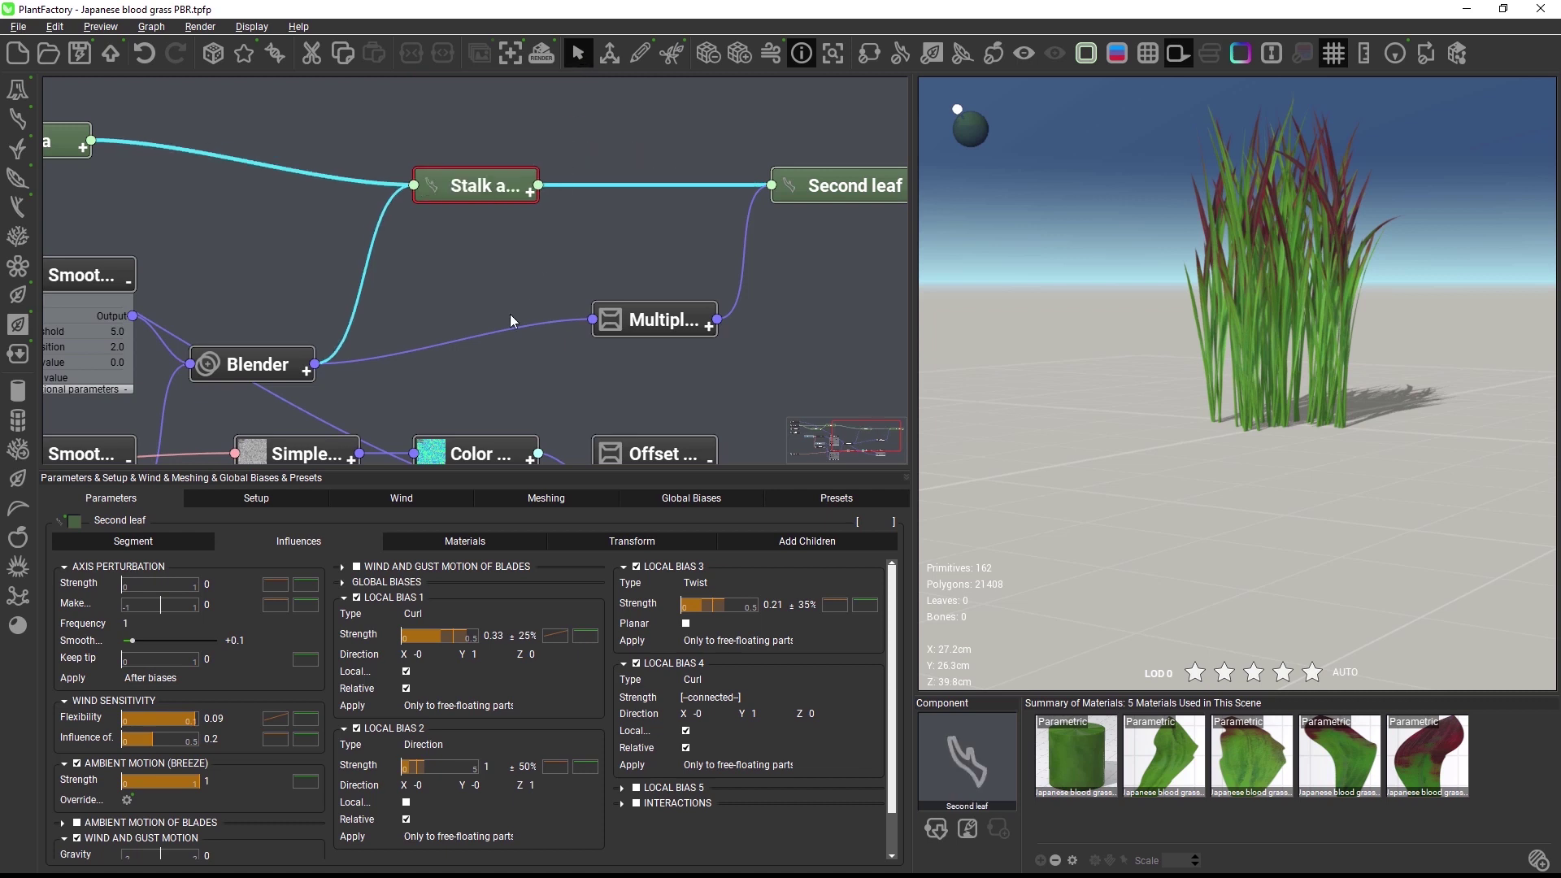
drag(507, 359, 564, 224)
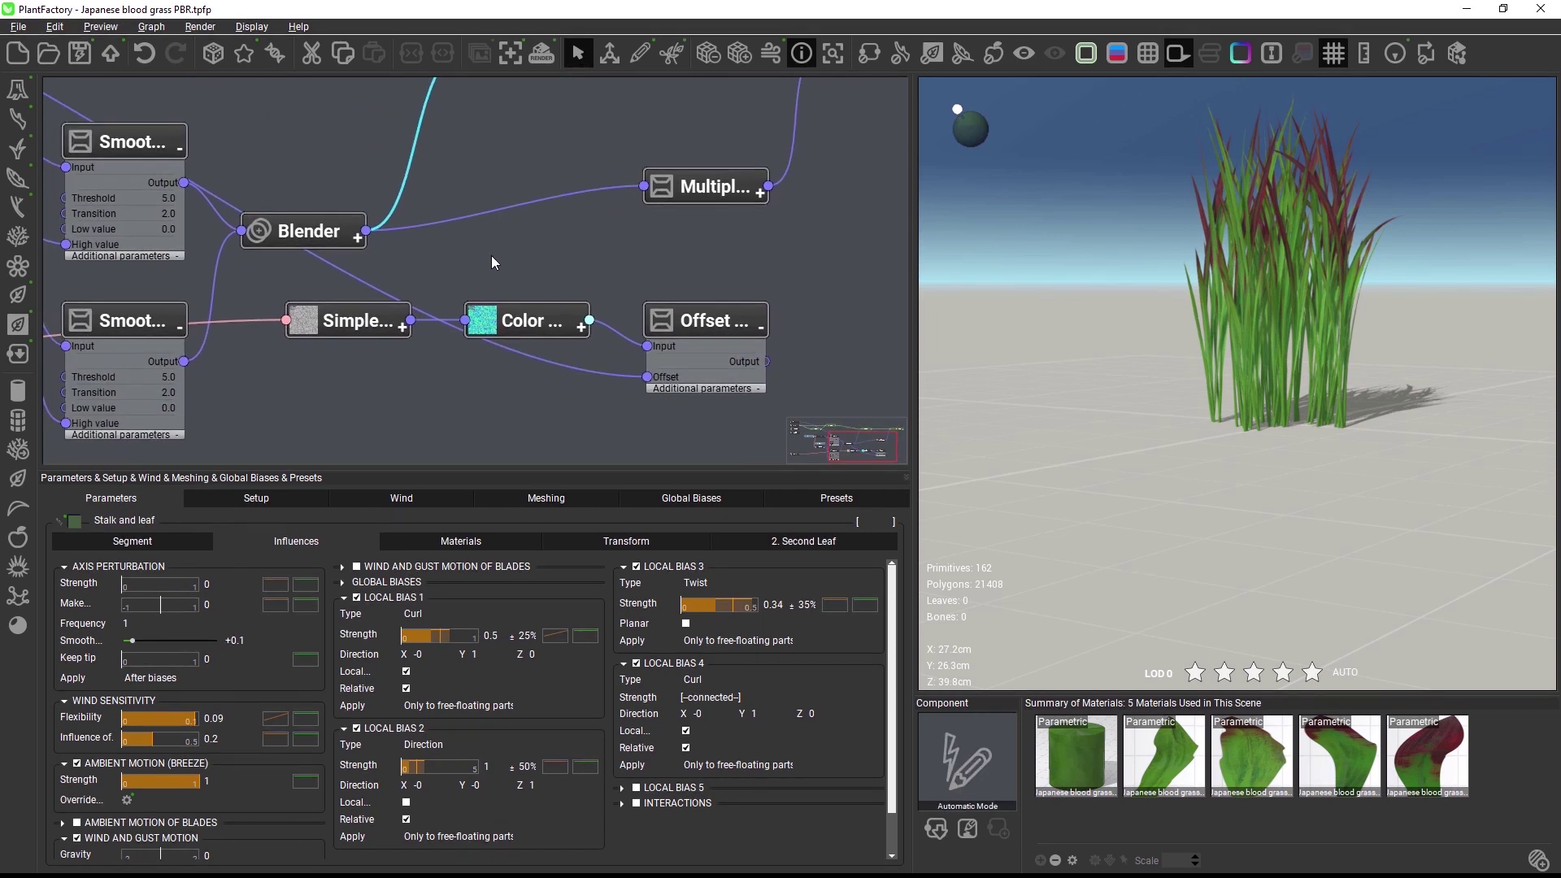
drag(411, 313, 443, 207)
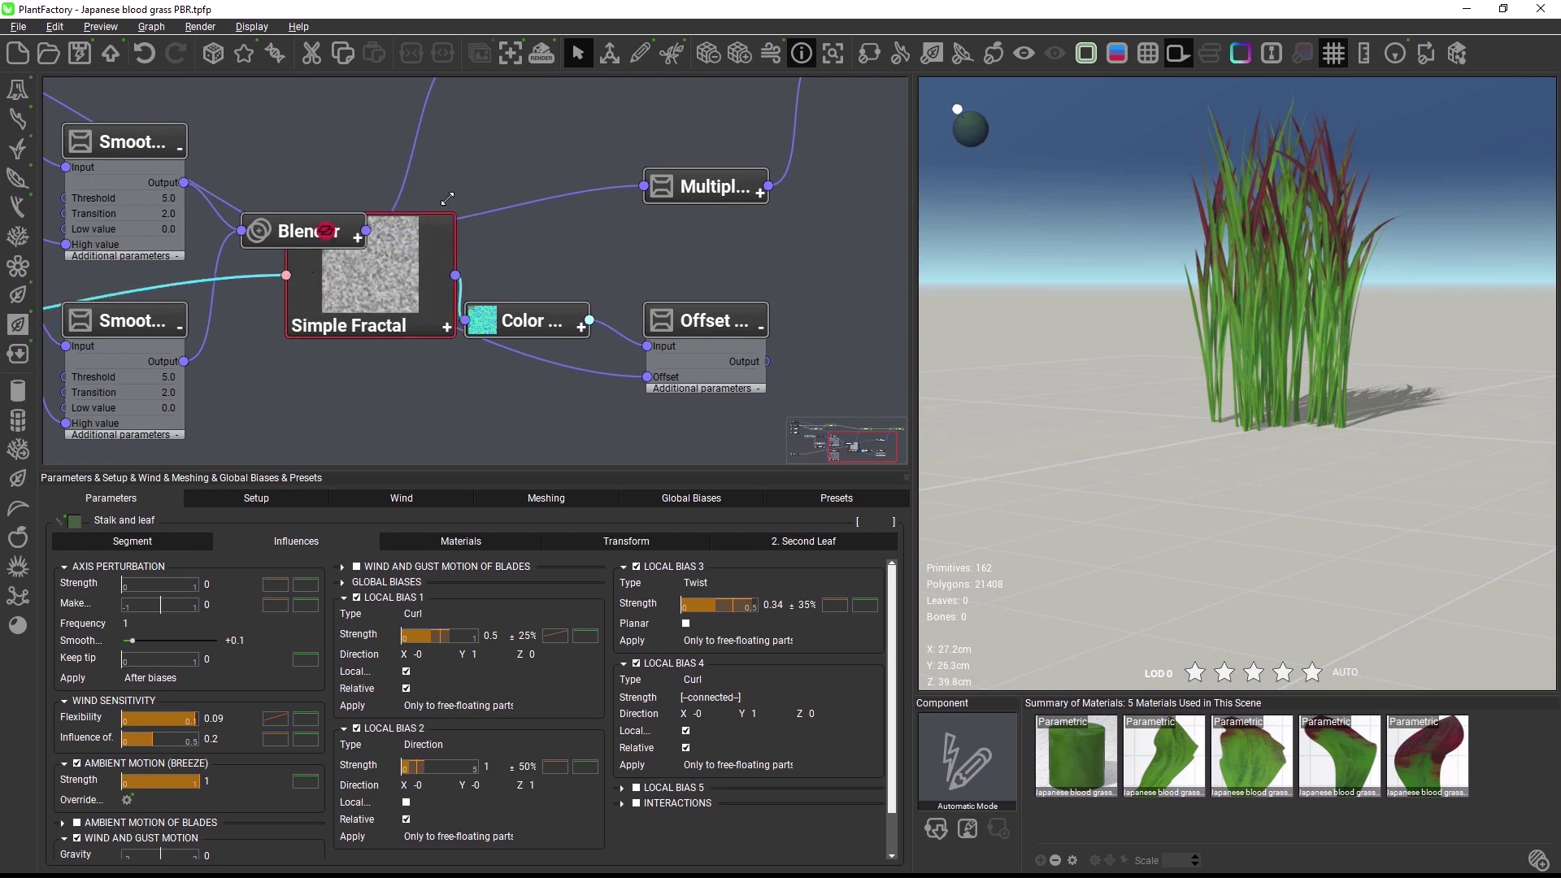
drag(427, 261, 382, 351)
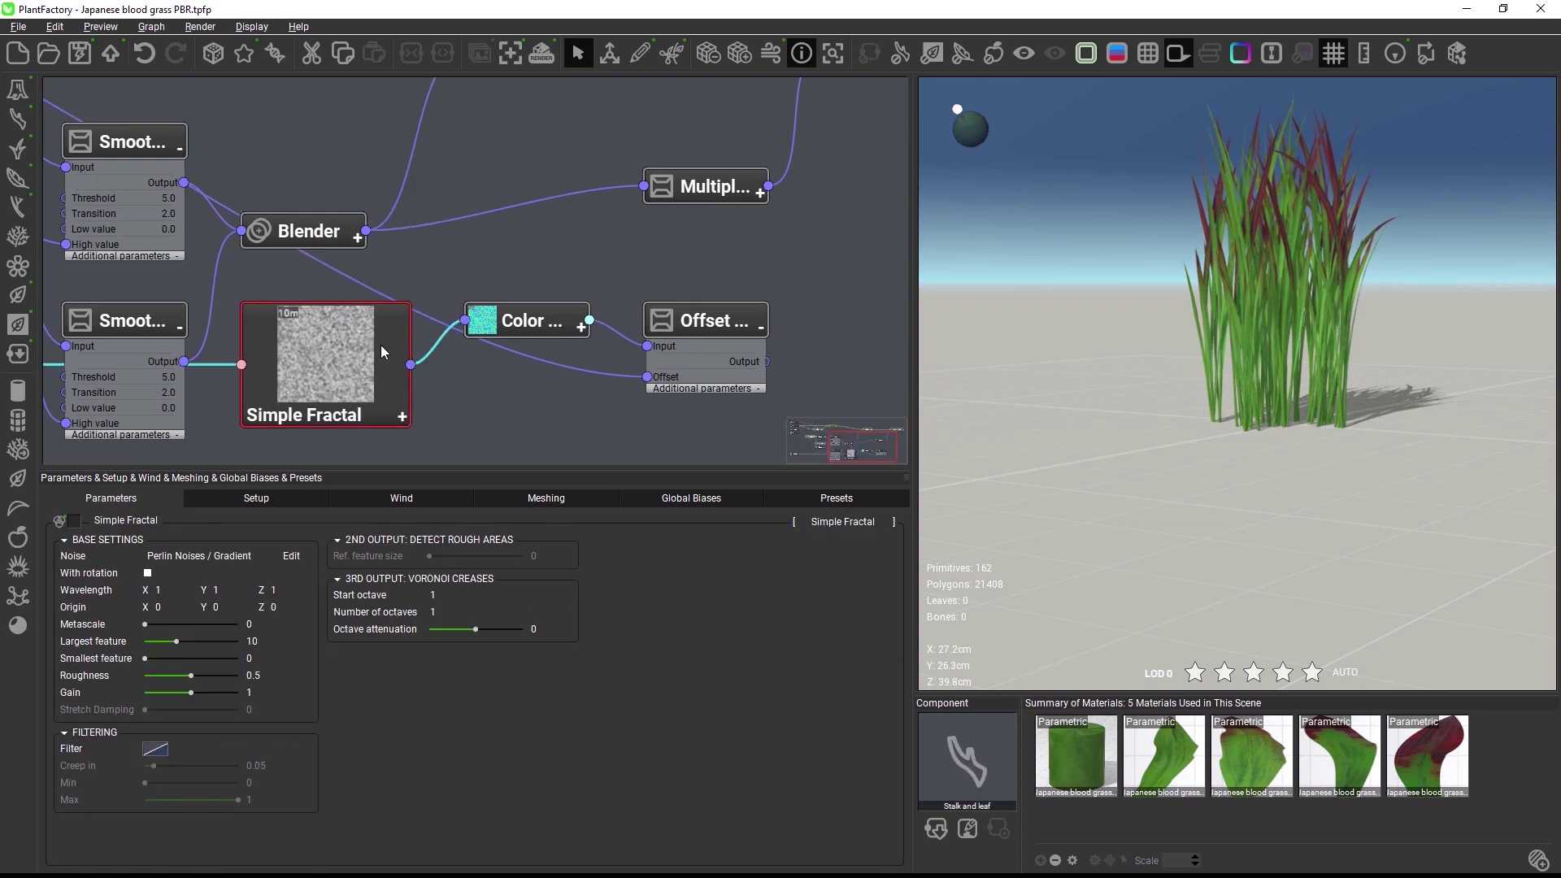
Step: Turn on the Offset (X+a) node preview and enlarge the Offset and Color map previews
right_click(674, 316)
mouse_move(726, 343)
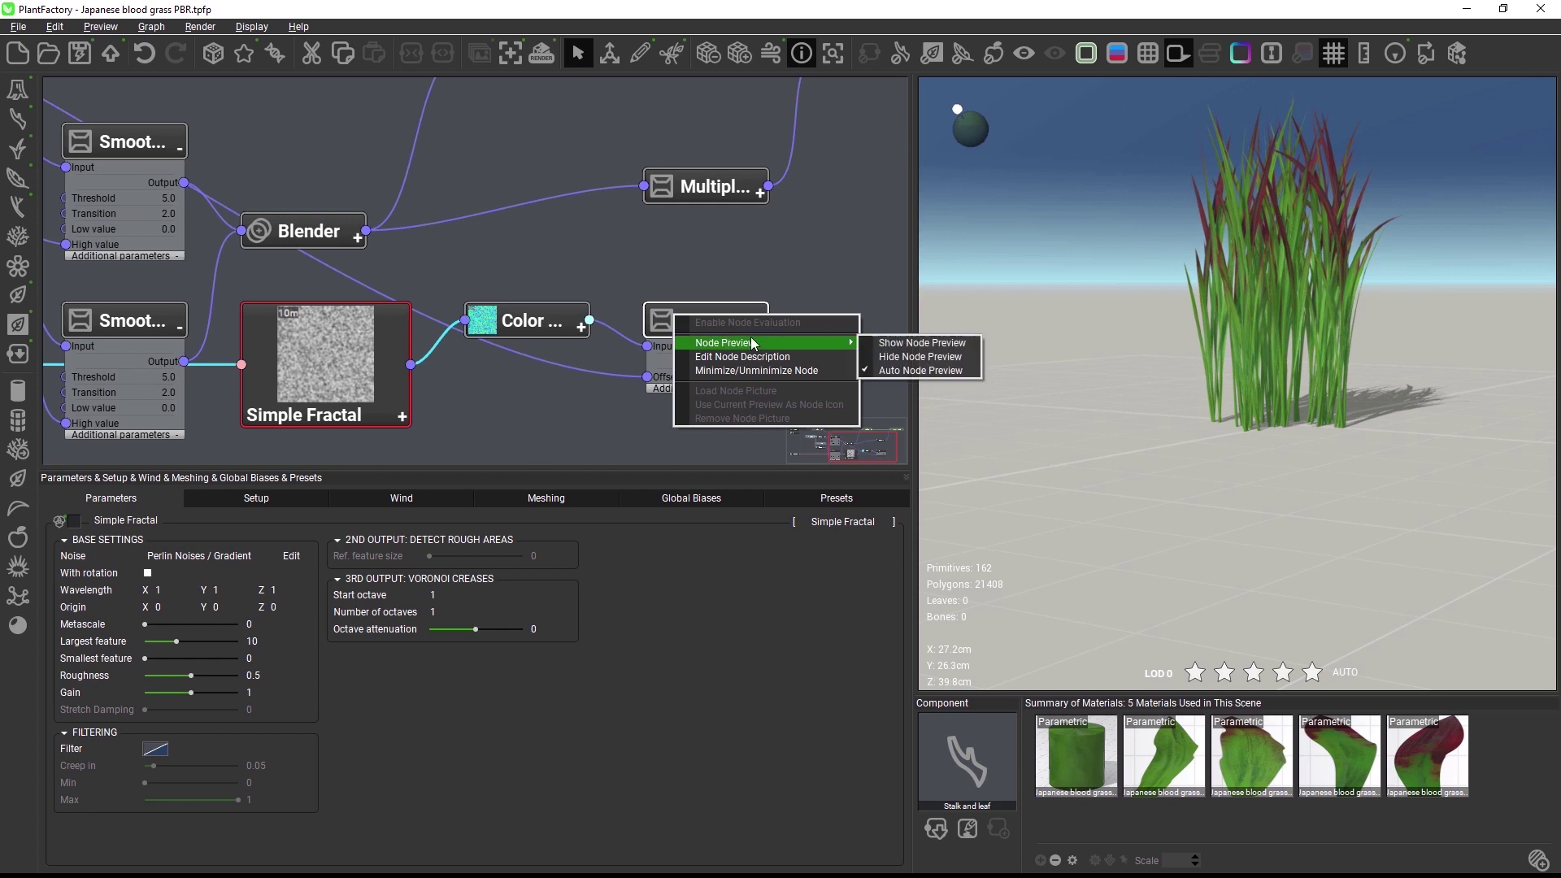
click(903, 350)
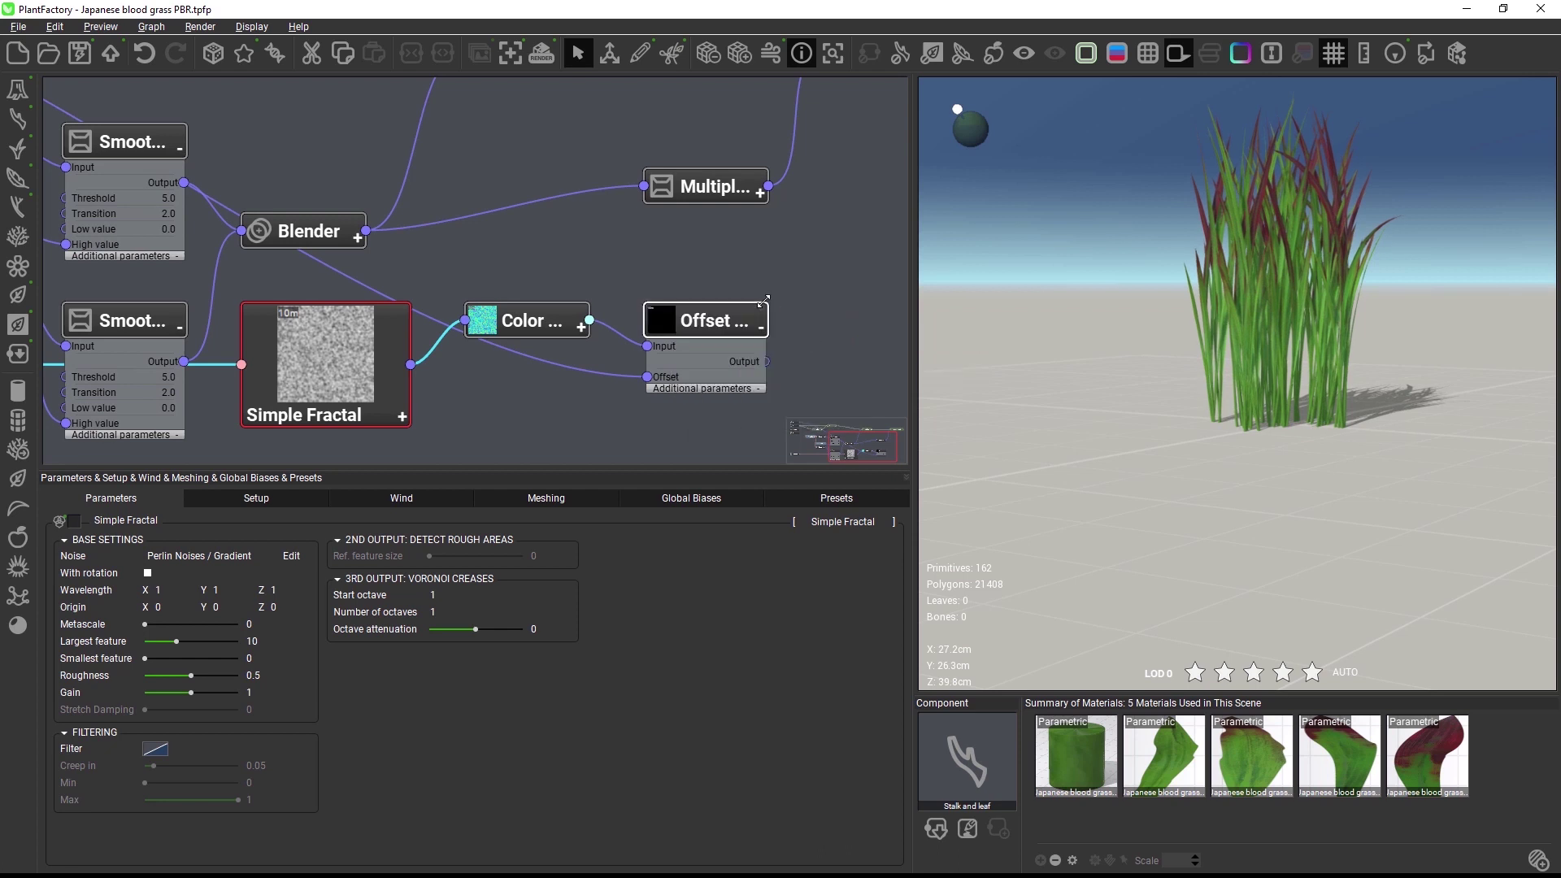
drag(777, 306, 774, 262)
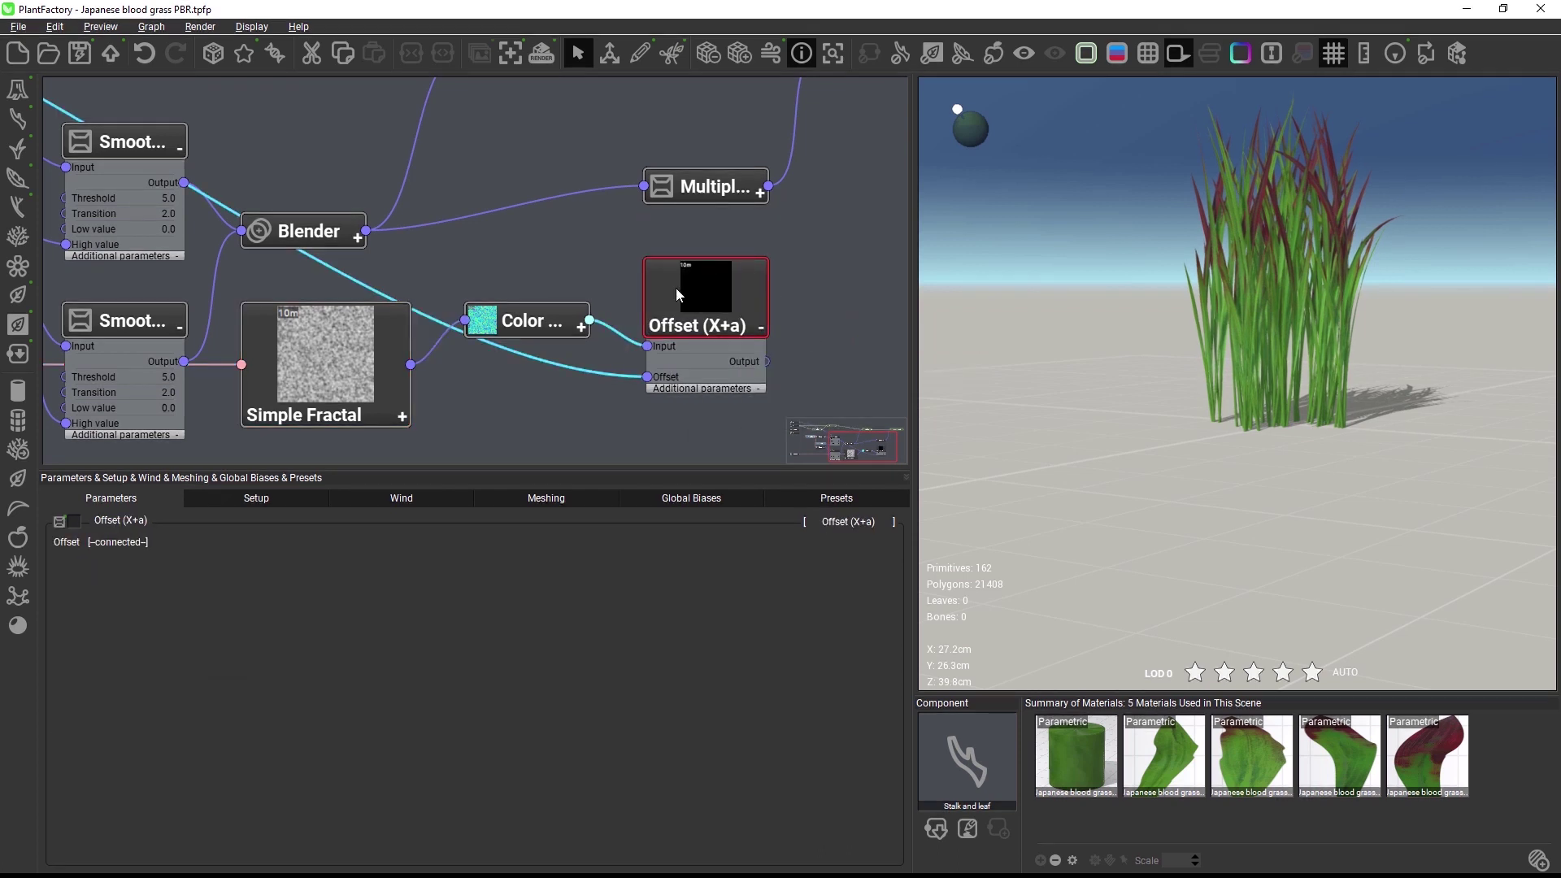
drag(588, 306, 564, 282)
click(553, 248)
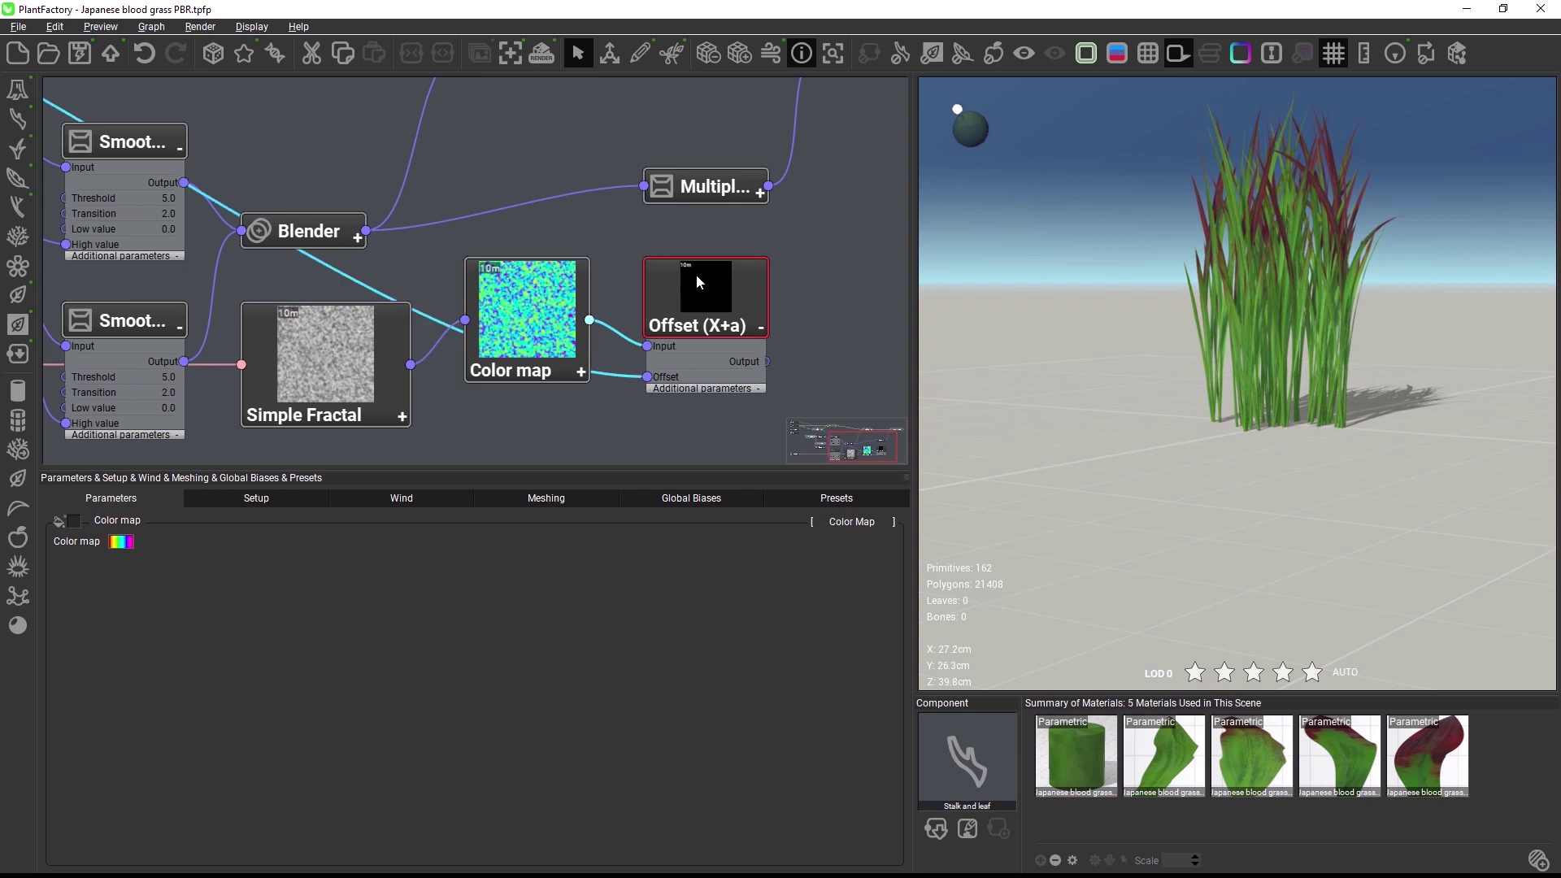
Step: Drop Offset (X+a) onto Multiply and Simple Fractal onto Blender, then move both clear of the overlap
drag(696, 275, 707, 207)
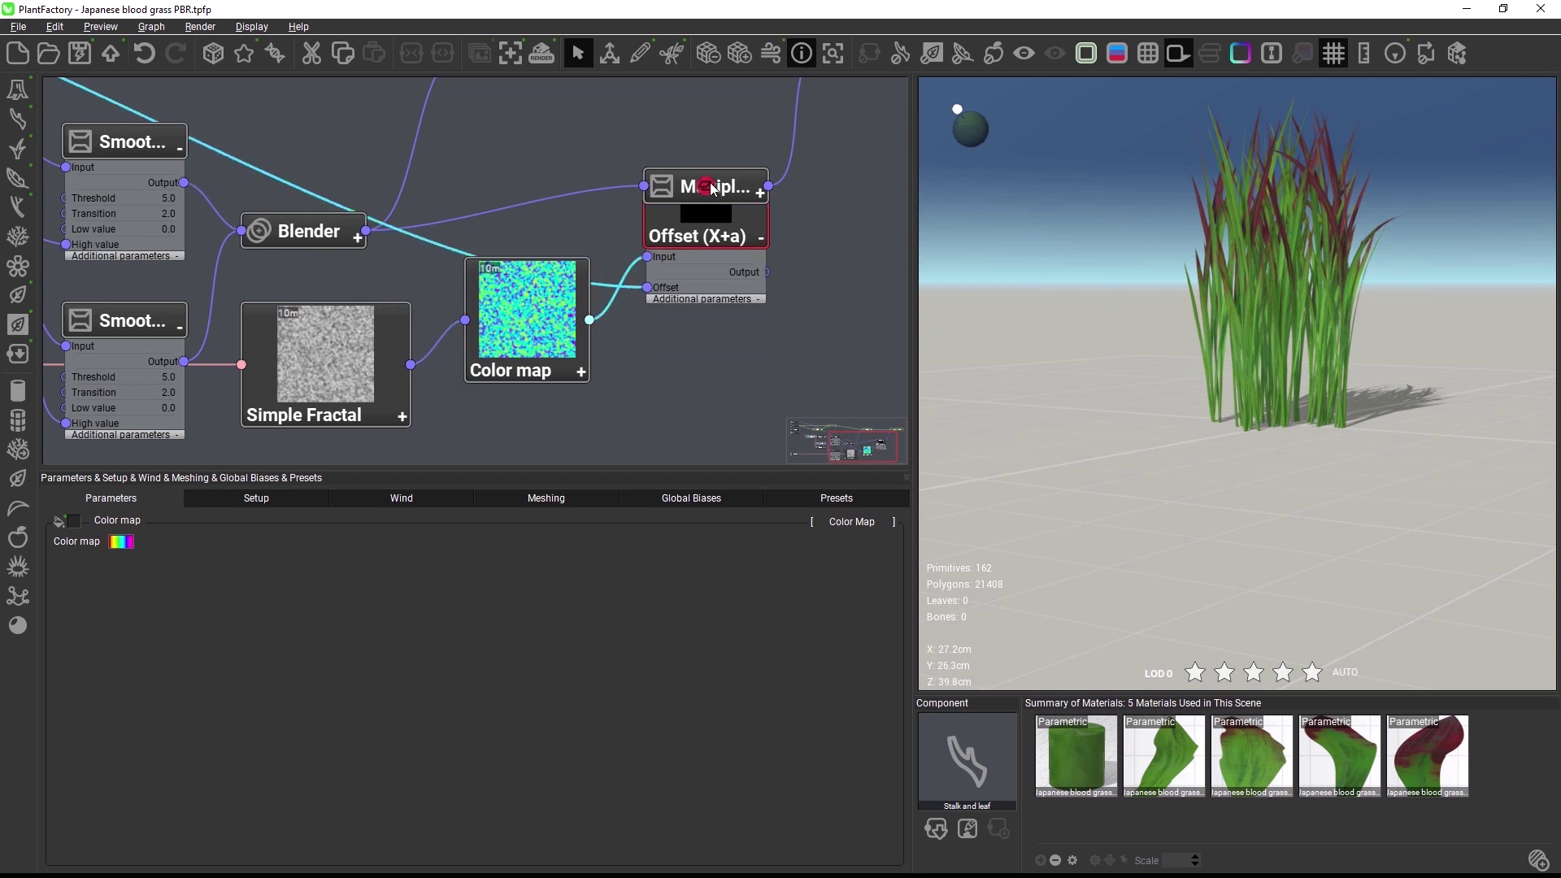
click(710, 184)
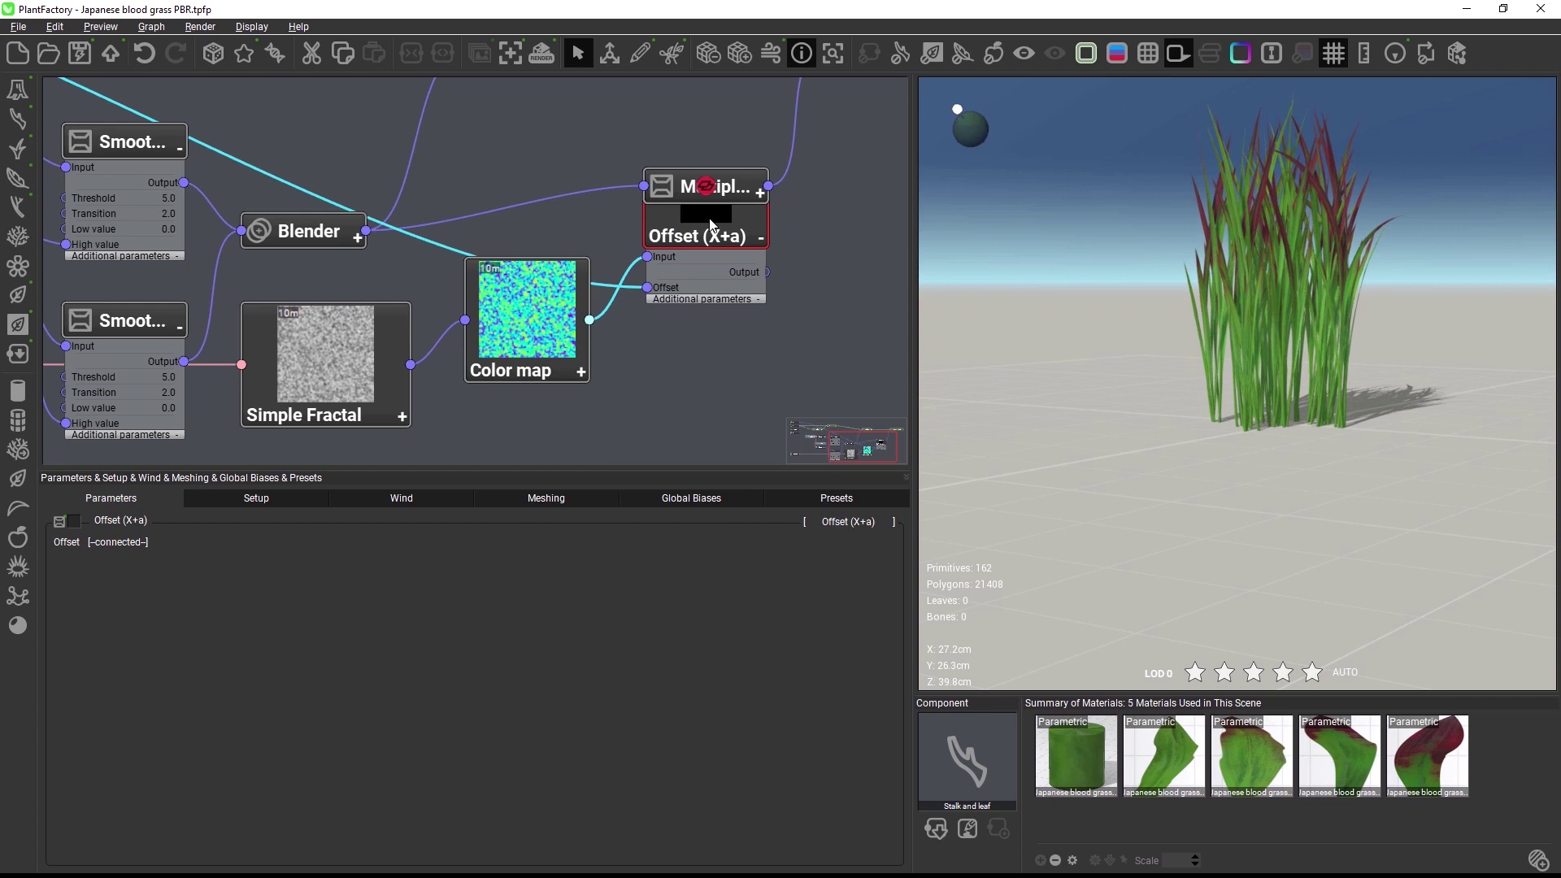
drag(302, 392, 347, 258)
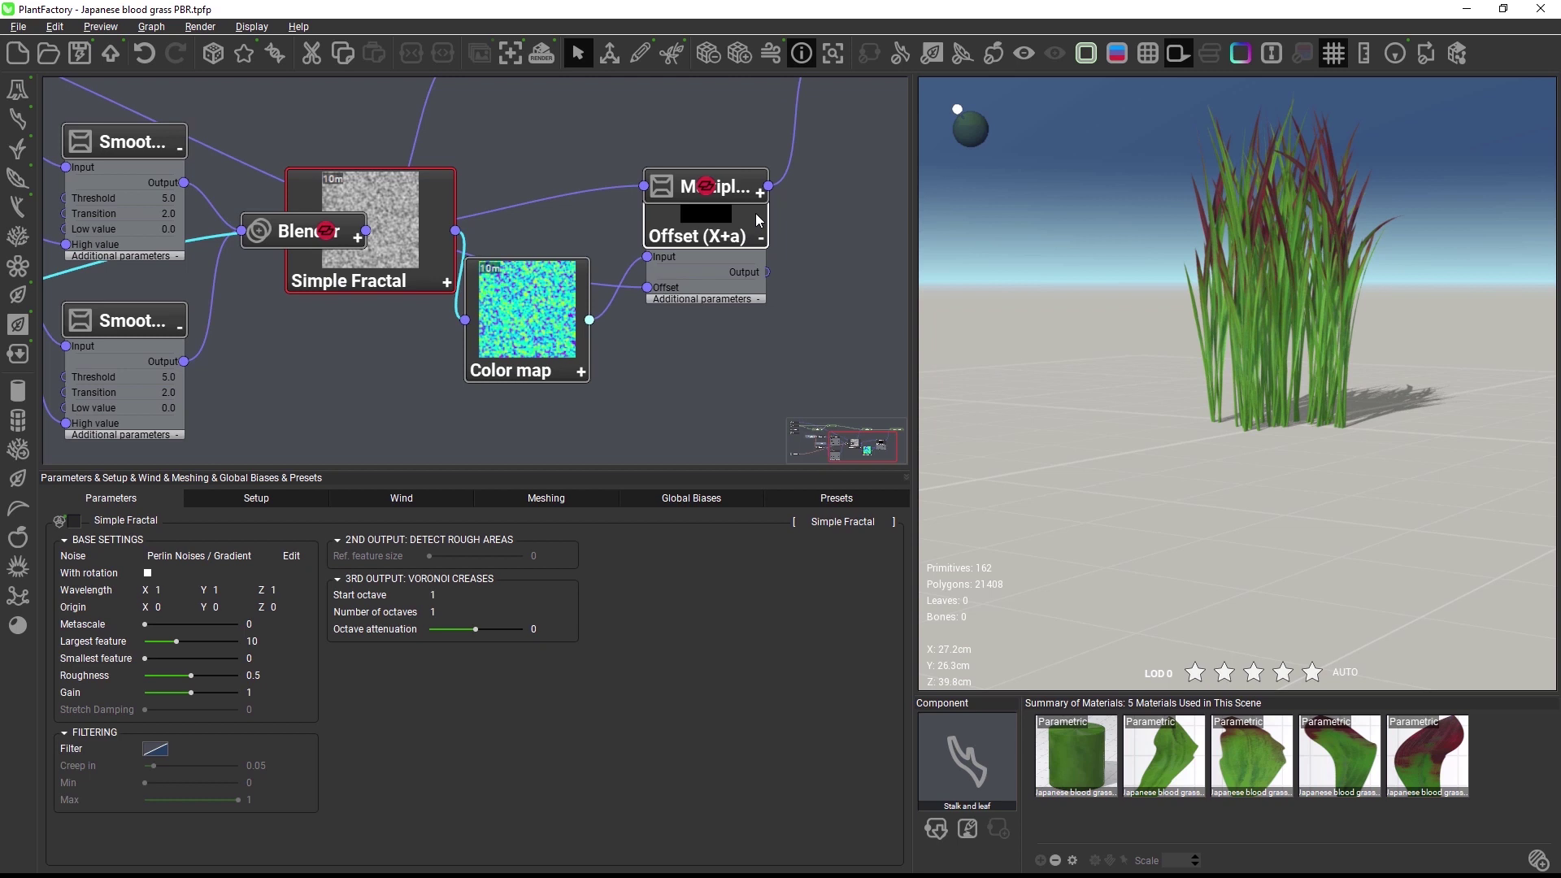
drag(755, 216, 800, 305)
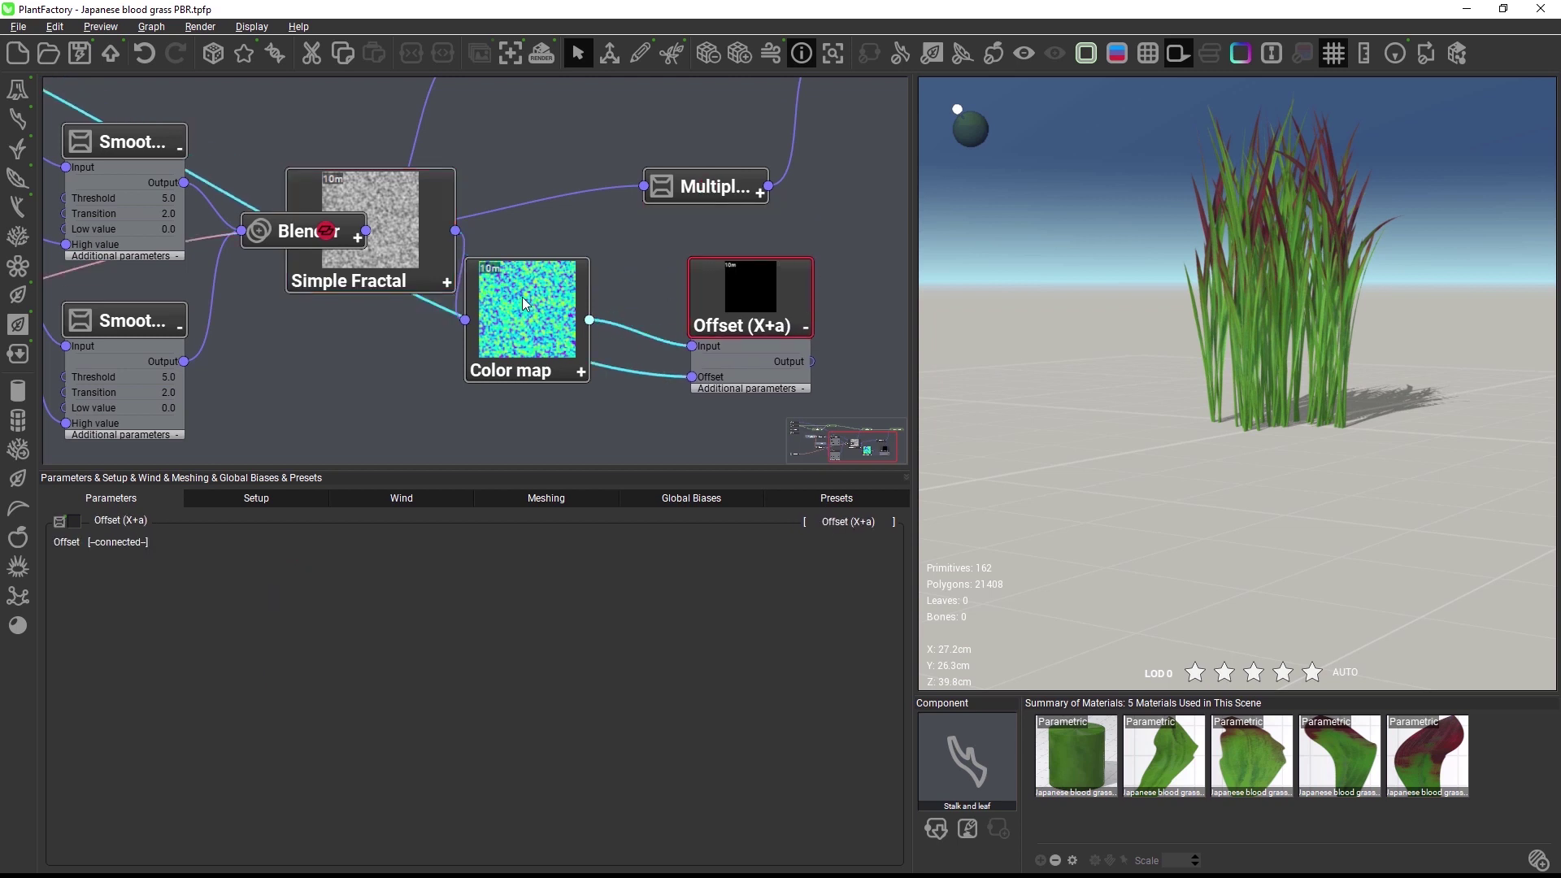
drag(431, 213, 397, 335)
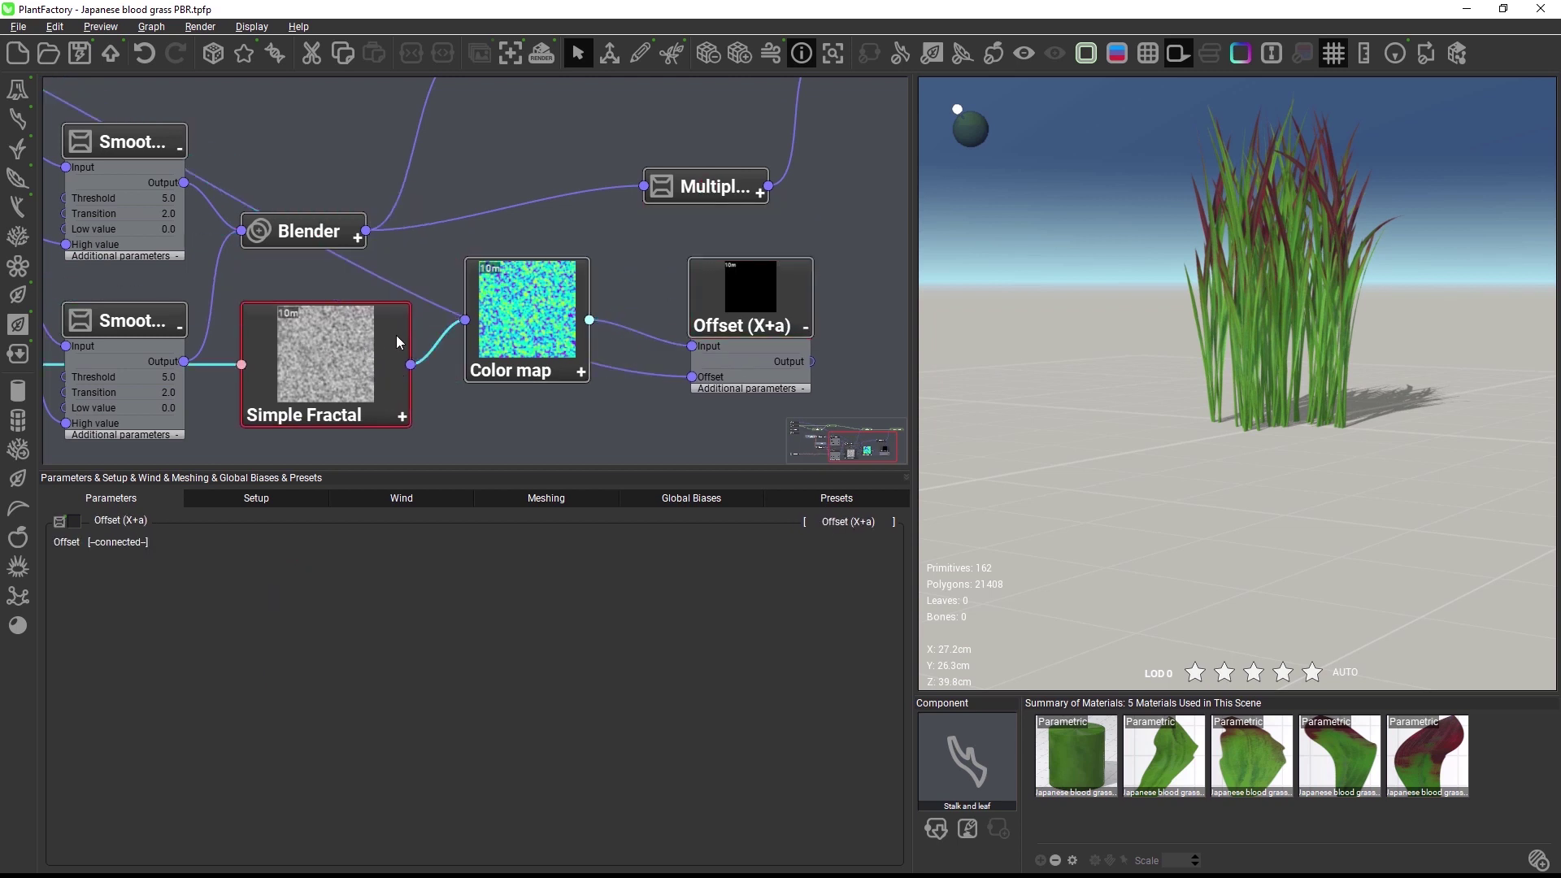
click(569, 218)
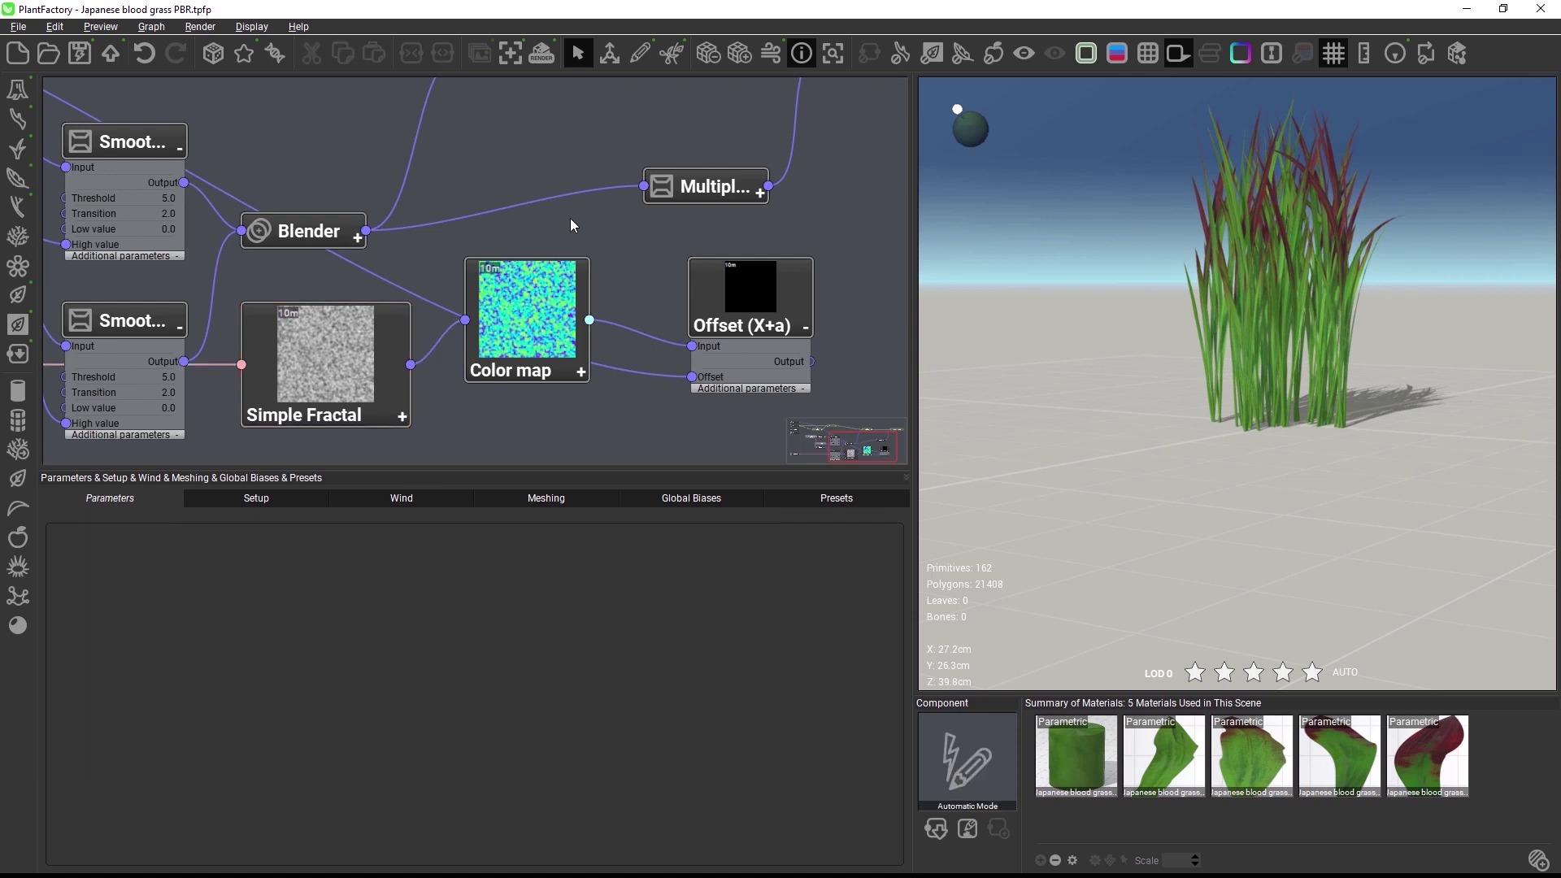
Step: Untick Enable Node Evaluation on Second leaf, leaving 81 primitives and 12174 polygons
drag(866, 446, 883, 427)
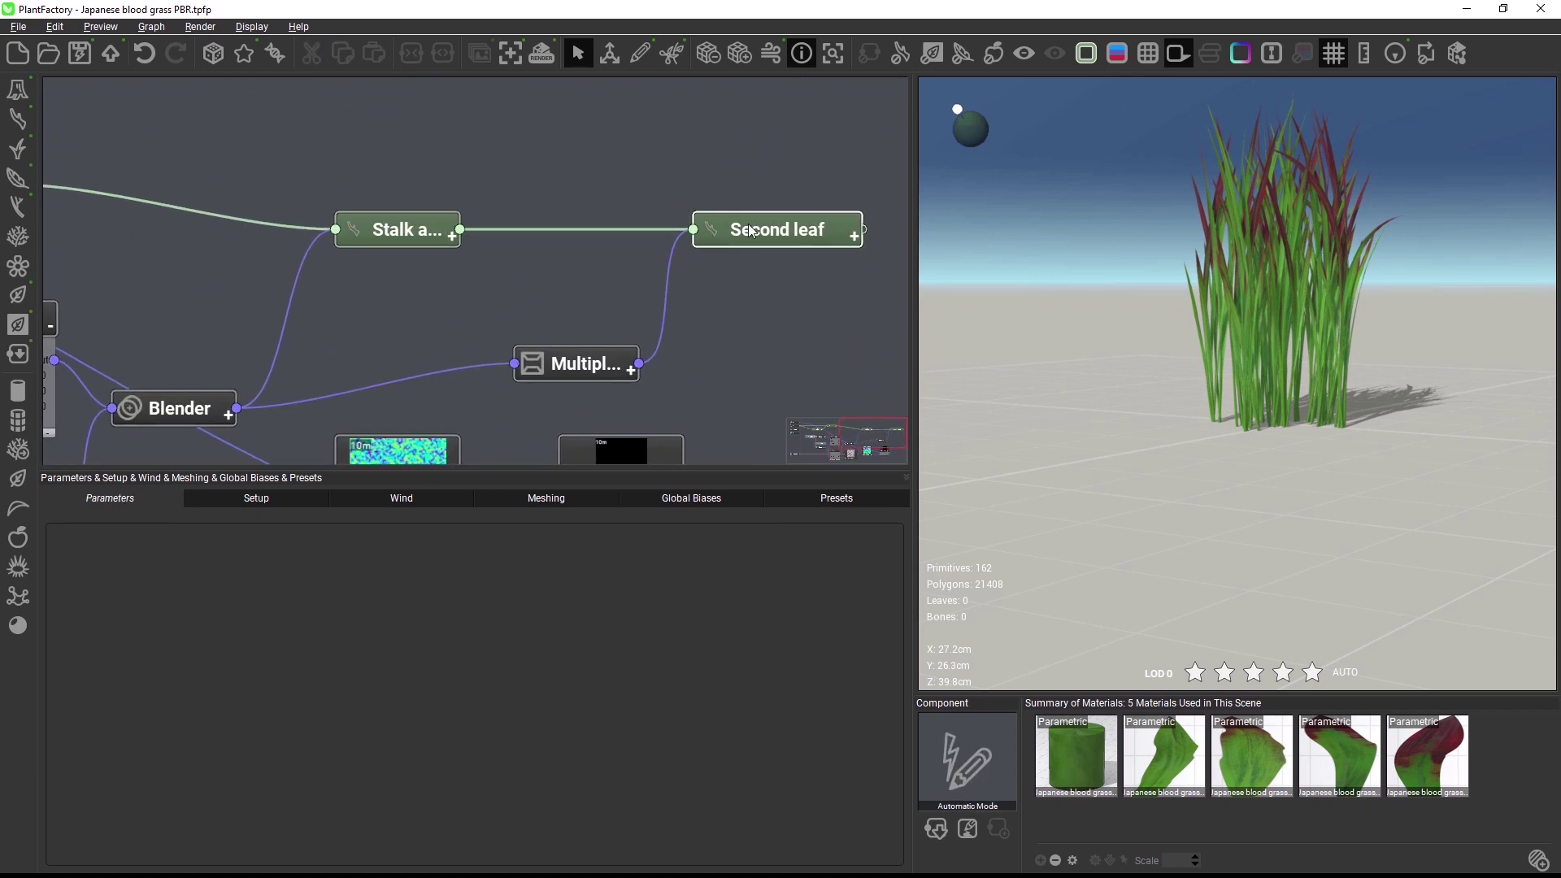
right_click(813, 234)
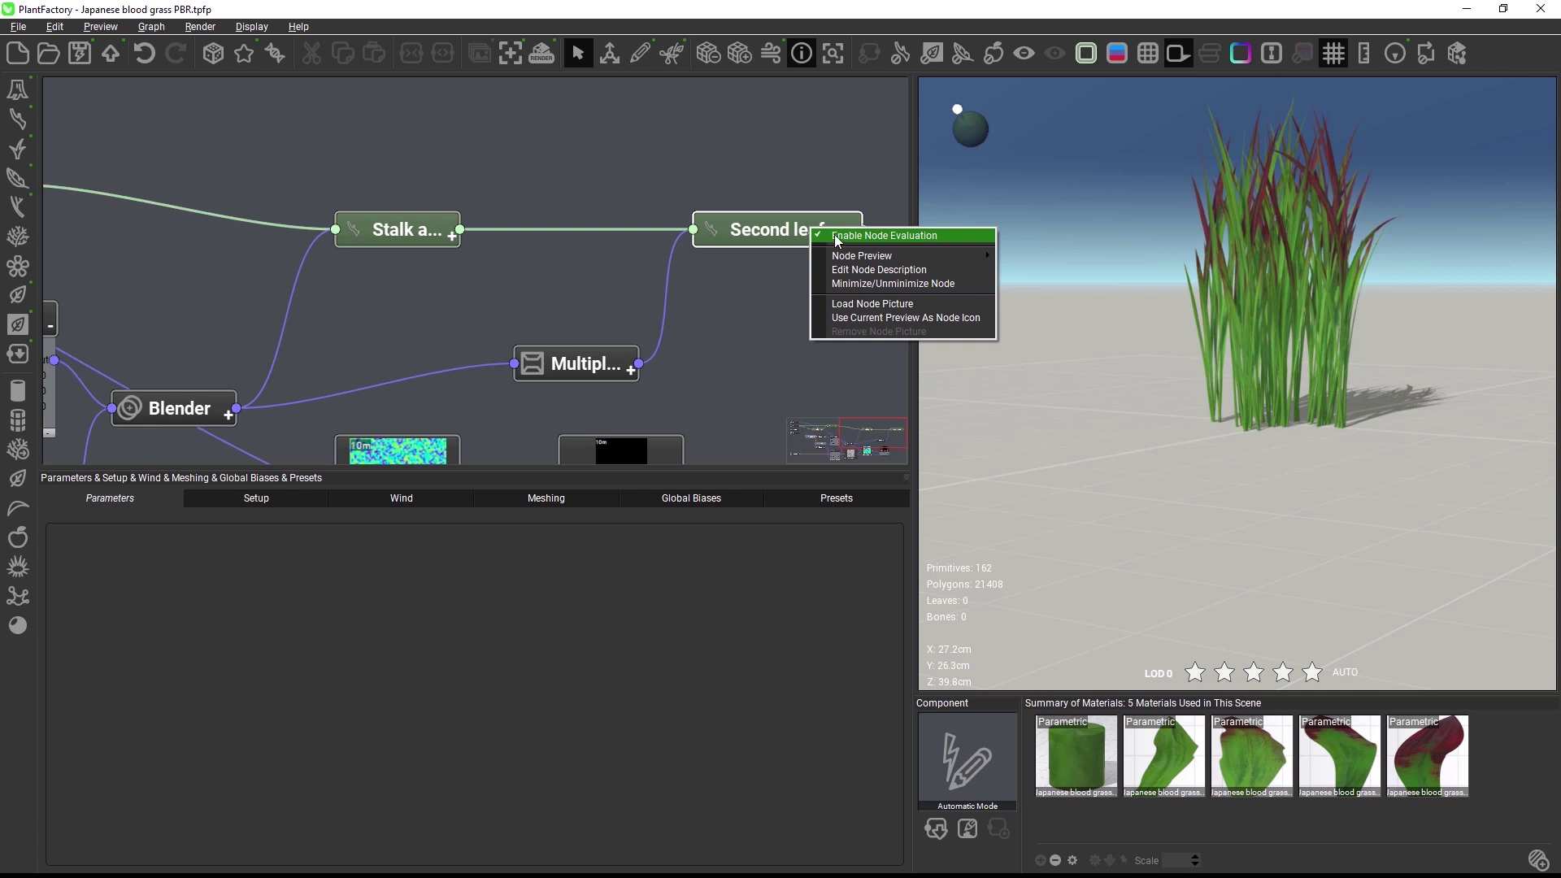
click(860, 128)
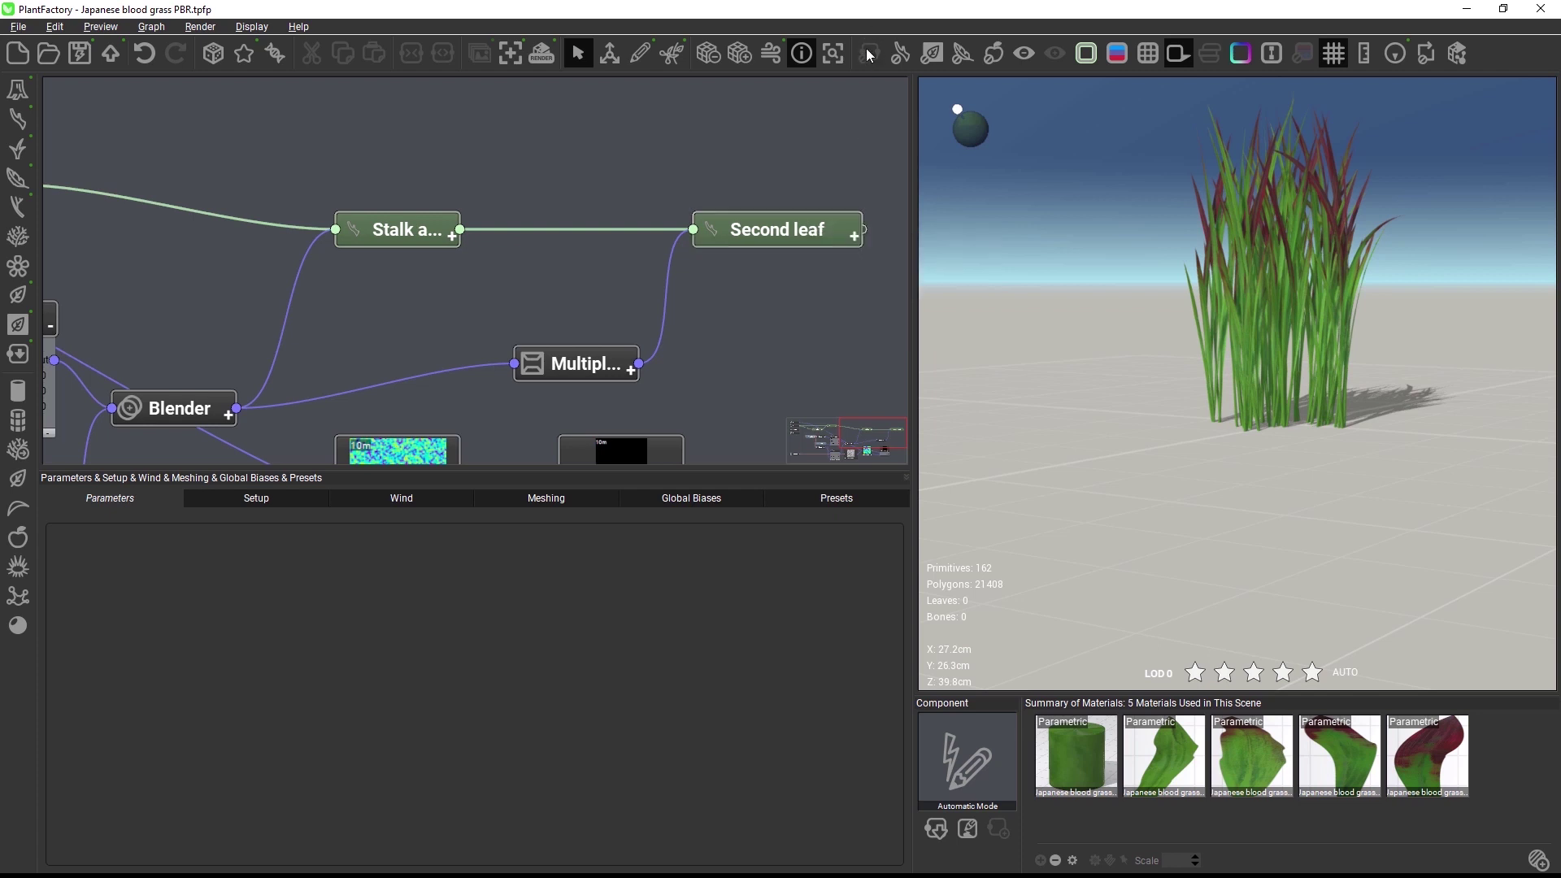
right_click(812, 233)
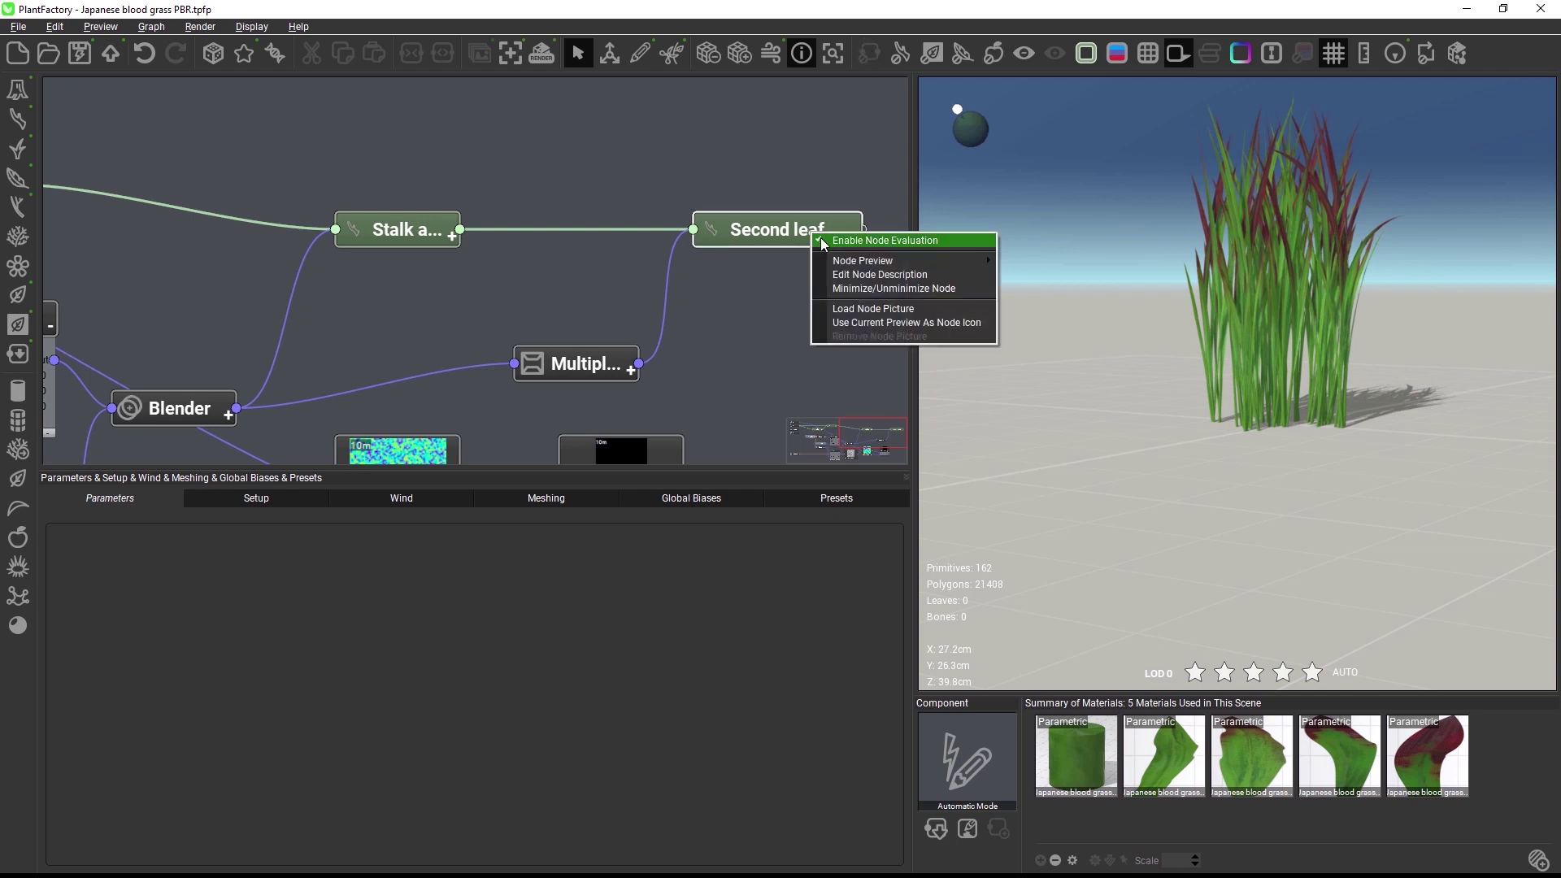
click(821, 239)
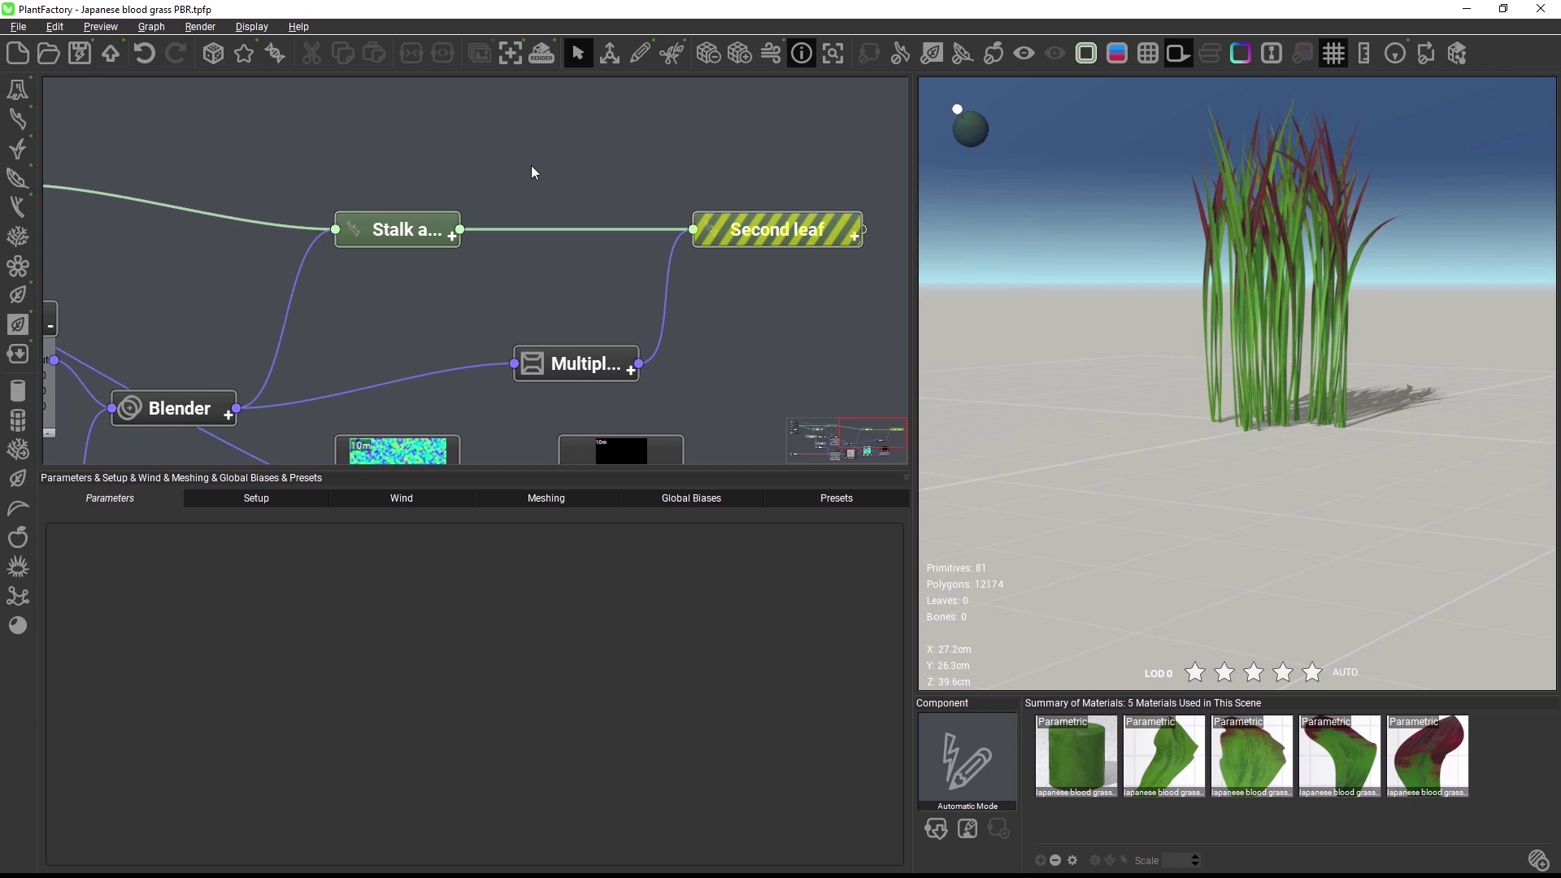
Step: Zoom out, enable Fade Control Nodes in the Graph menu, and inspect the Multiply and Blender nodes
scroll(532, 167, down, 3)
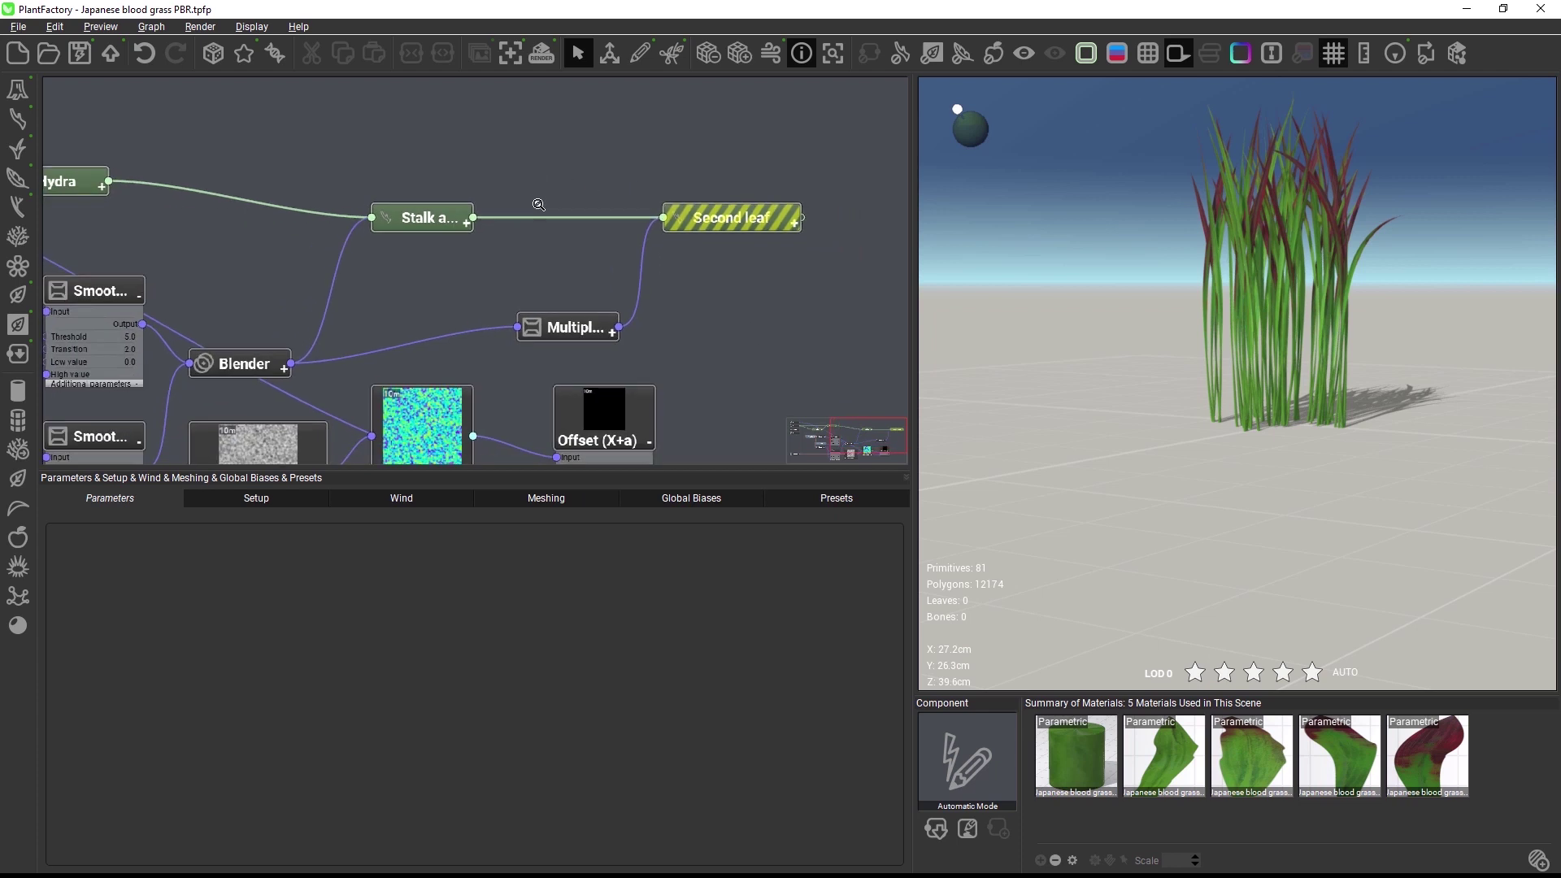
click(153, 28)
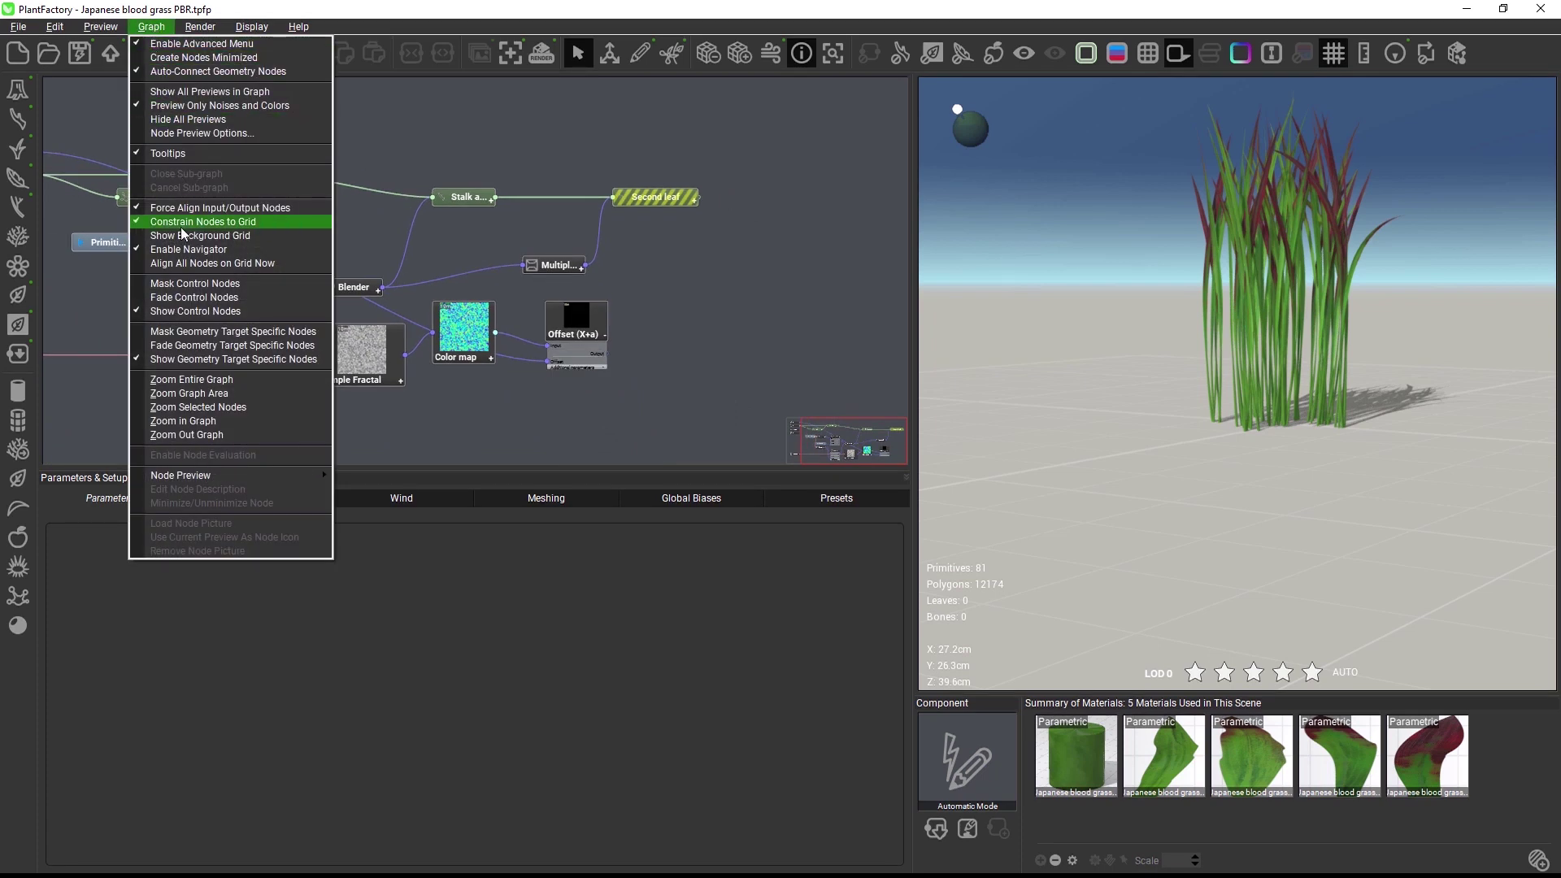
click(174, 299)
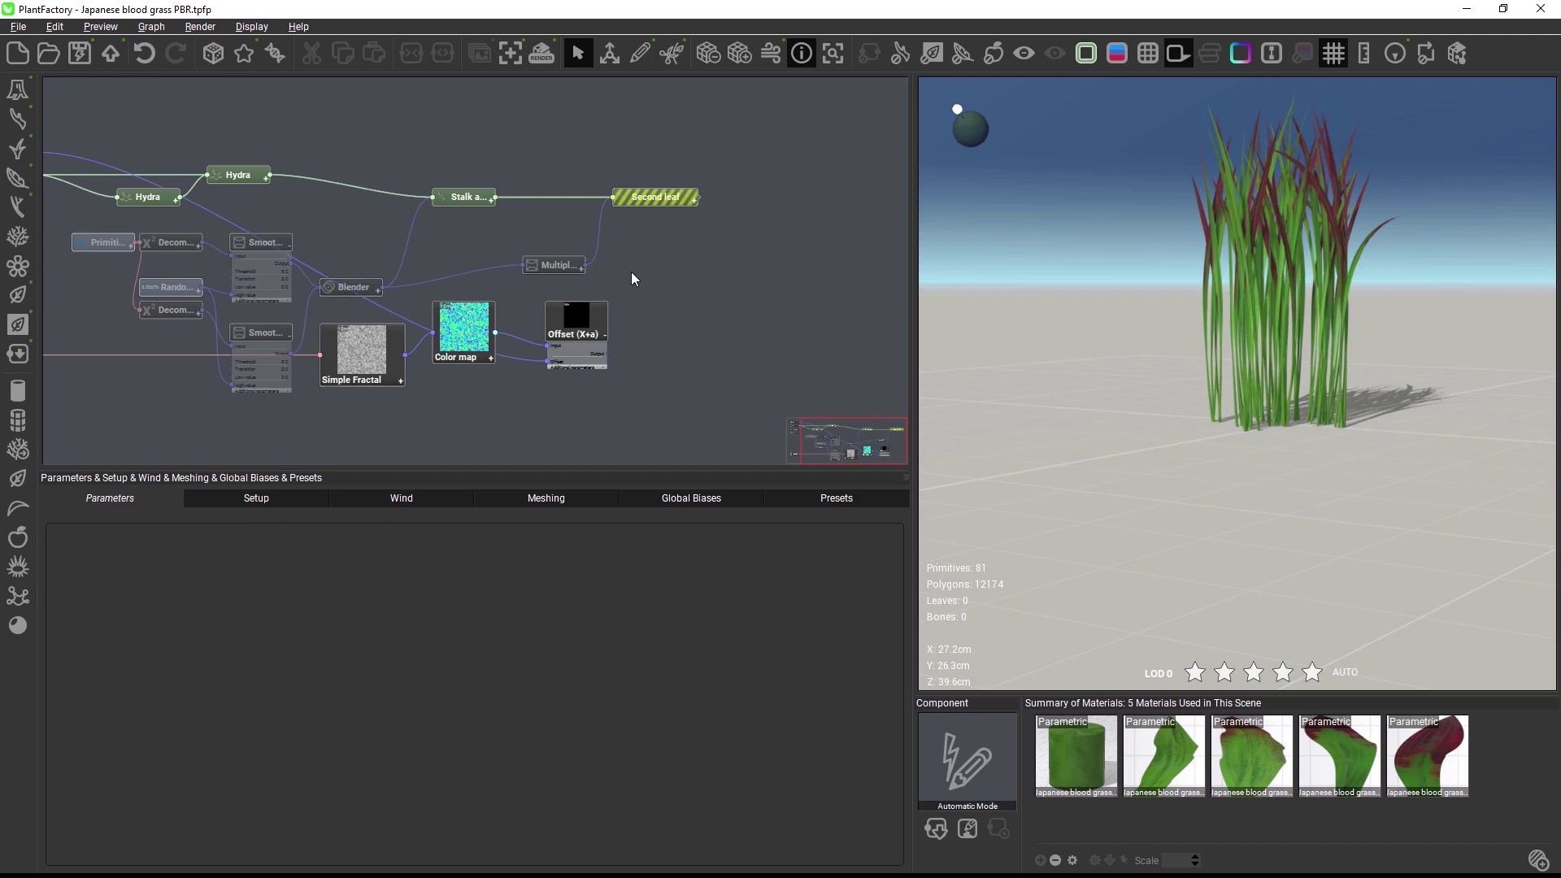
middle_drag(632, 278, 753, 290)
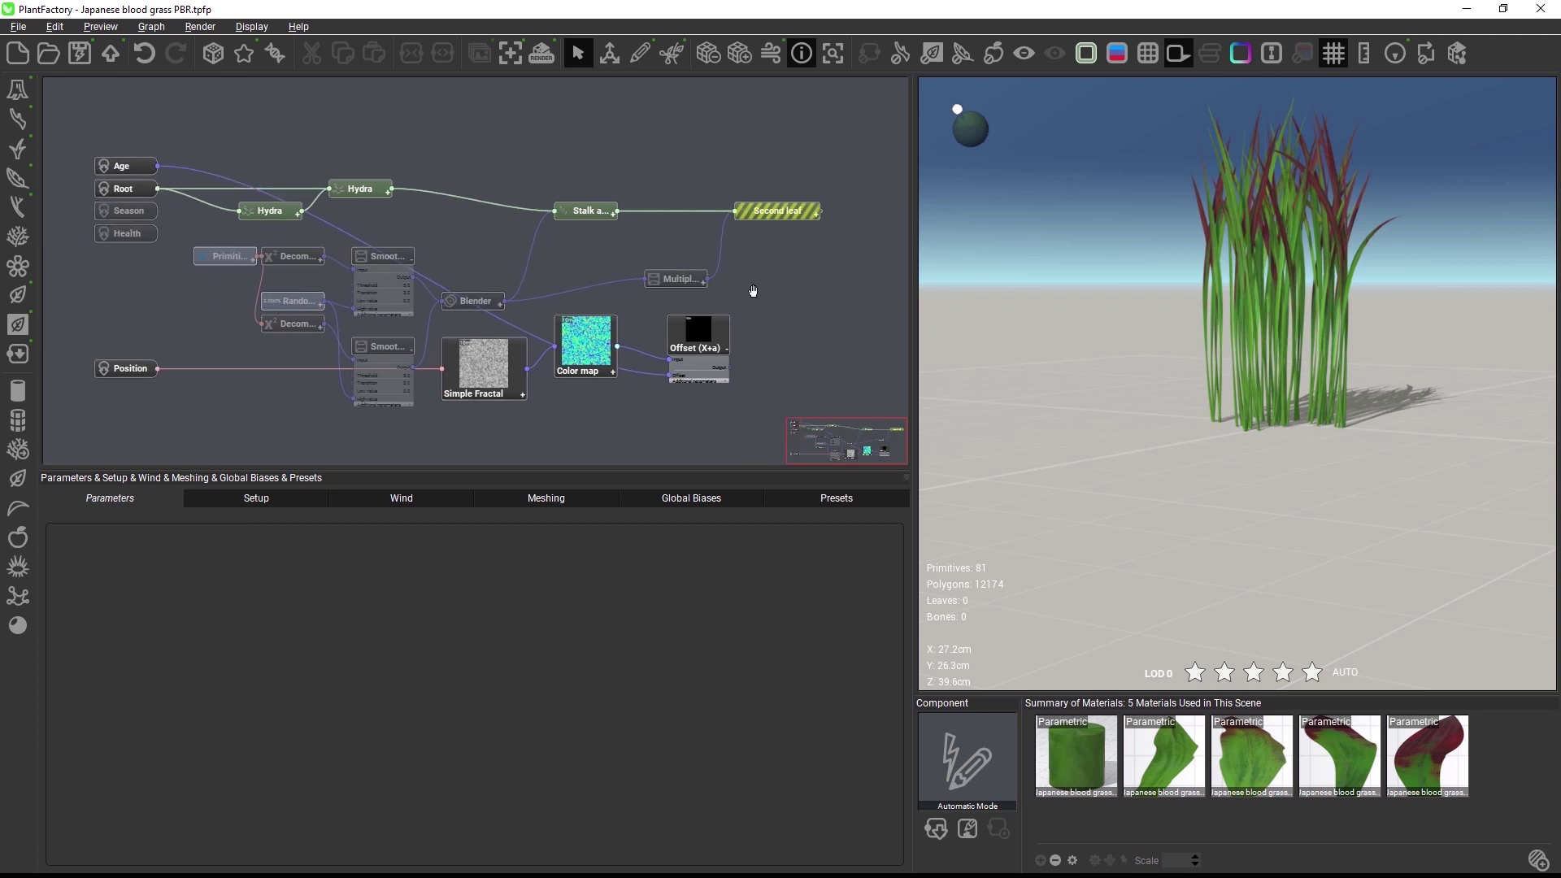
click(663, 280)
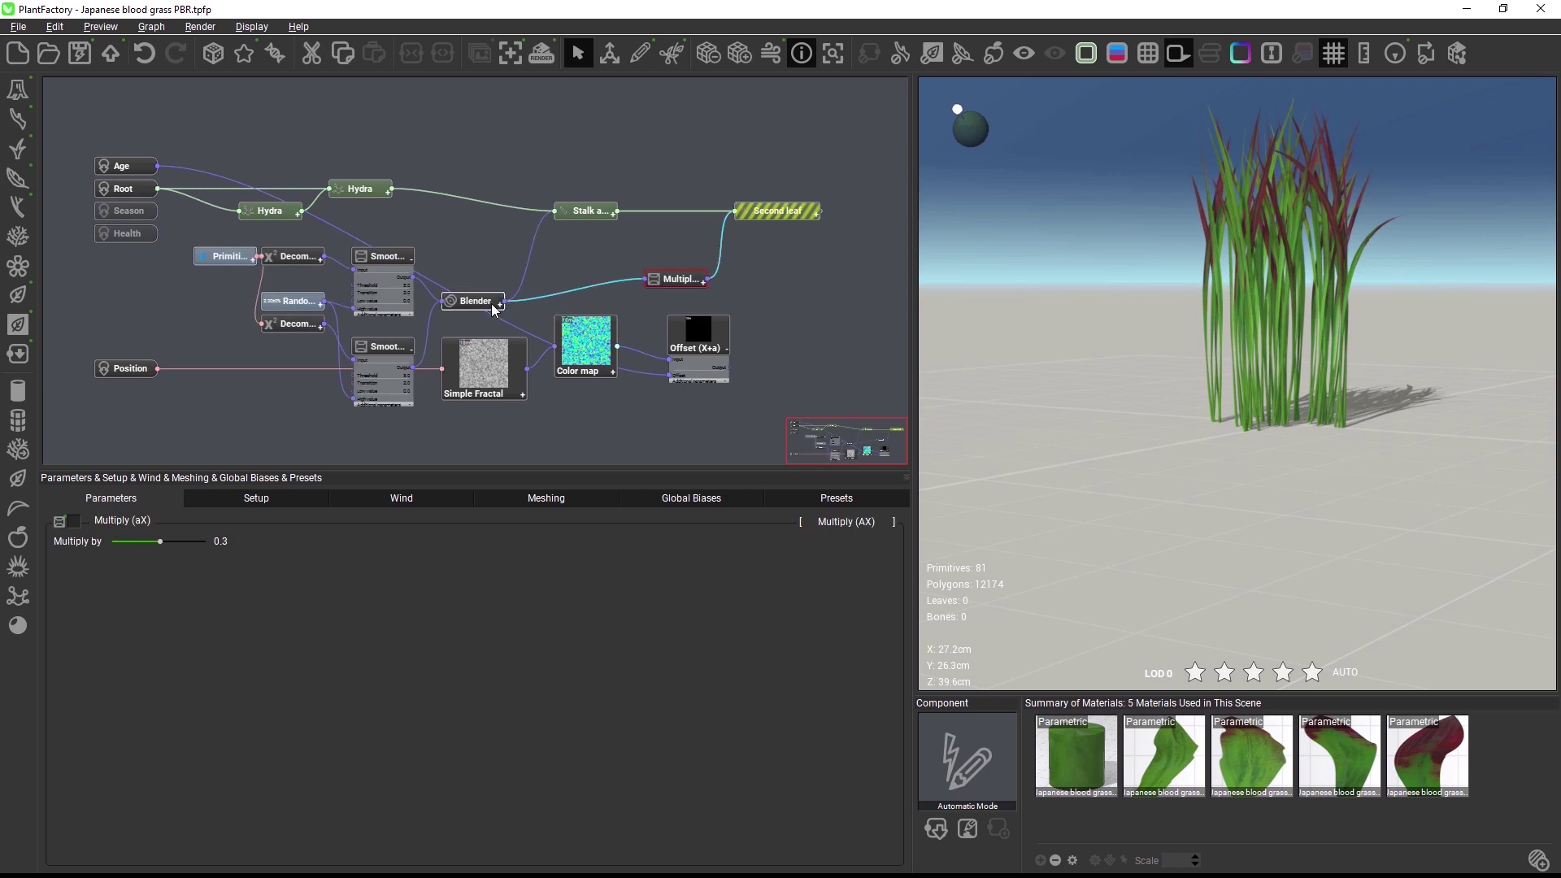
click(476, 302)
click(639, 263)
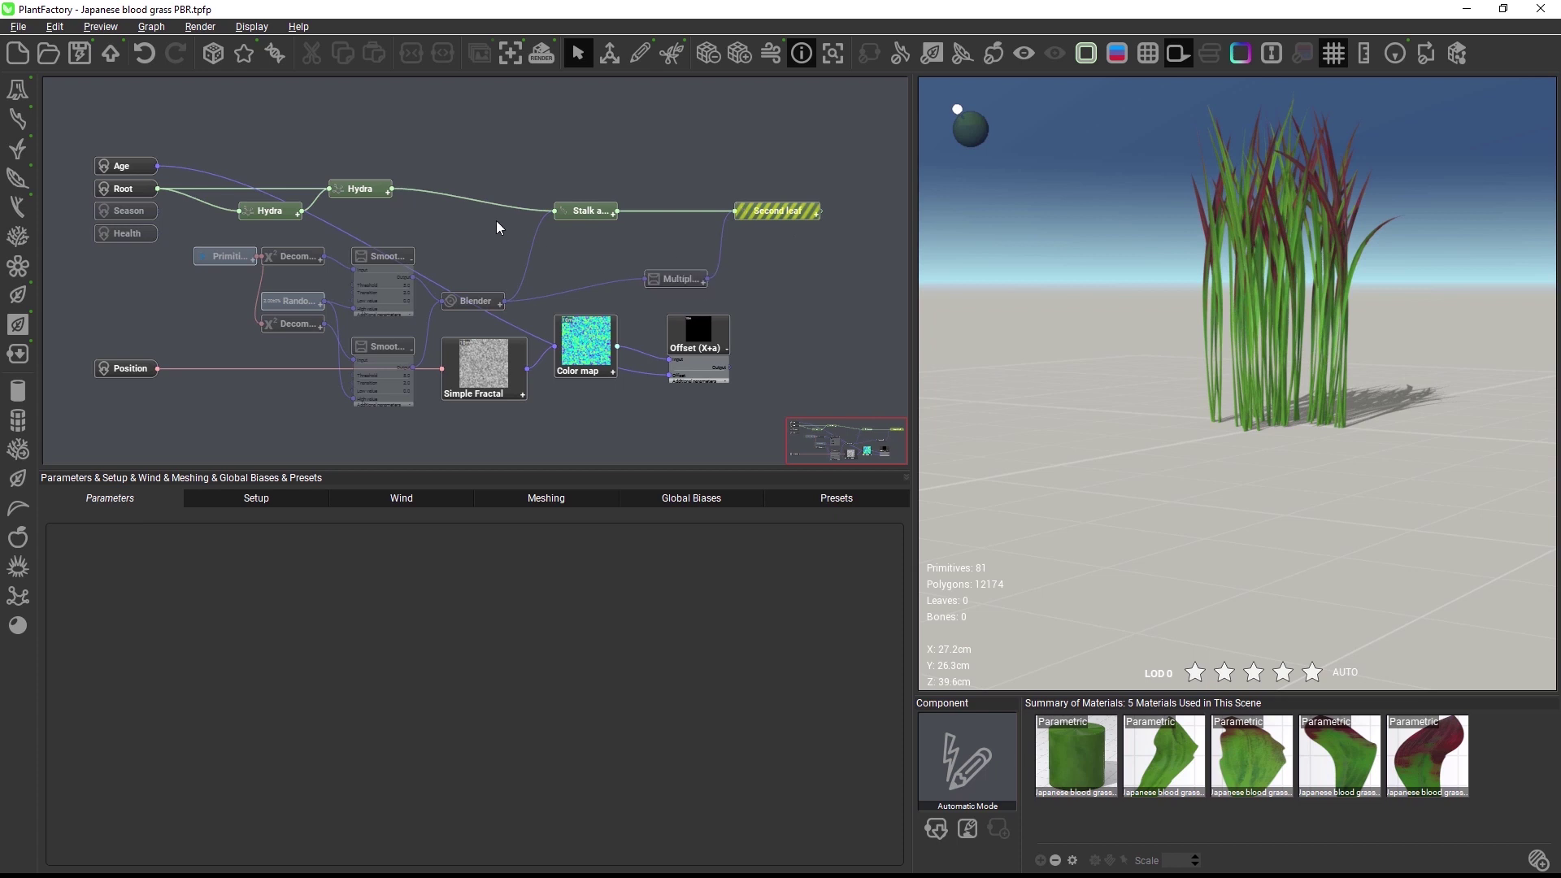
Step: Publish Stalk and leaf's Segment Length (34 ± 6) and Radius (0.15 ± 15%), then view the Presets tab
click(574, 209)
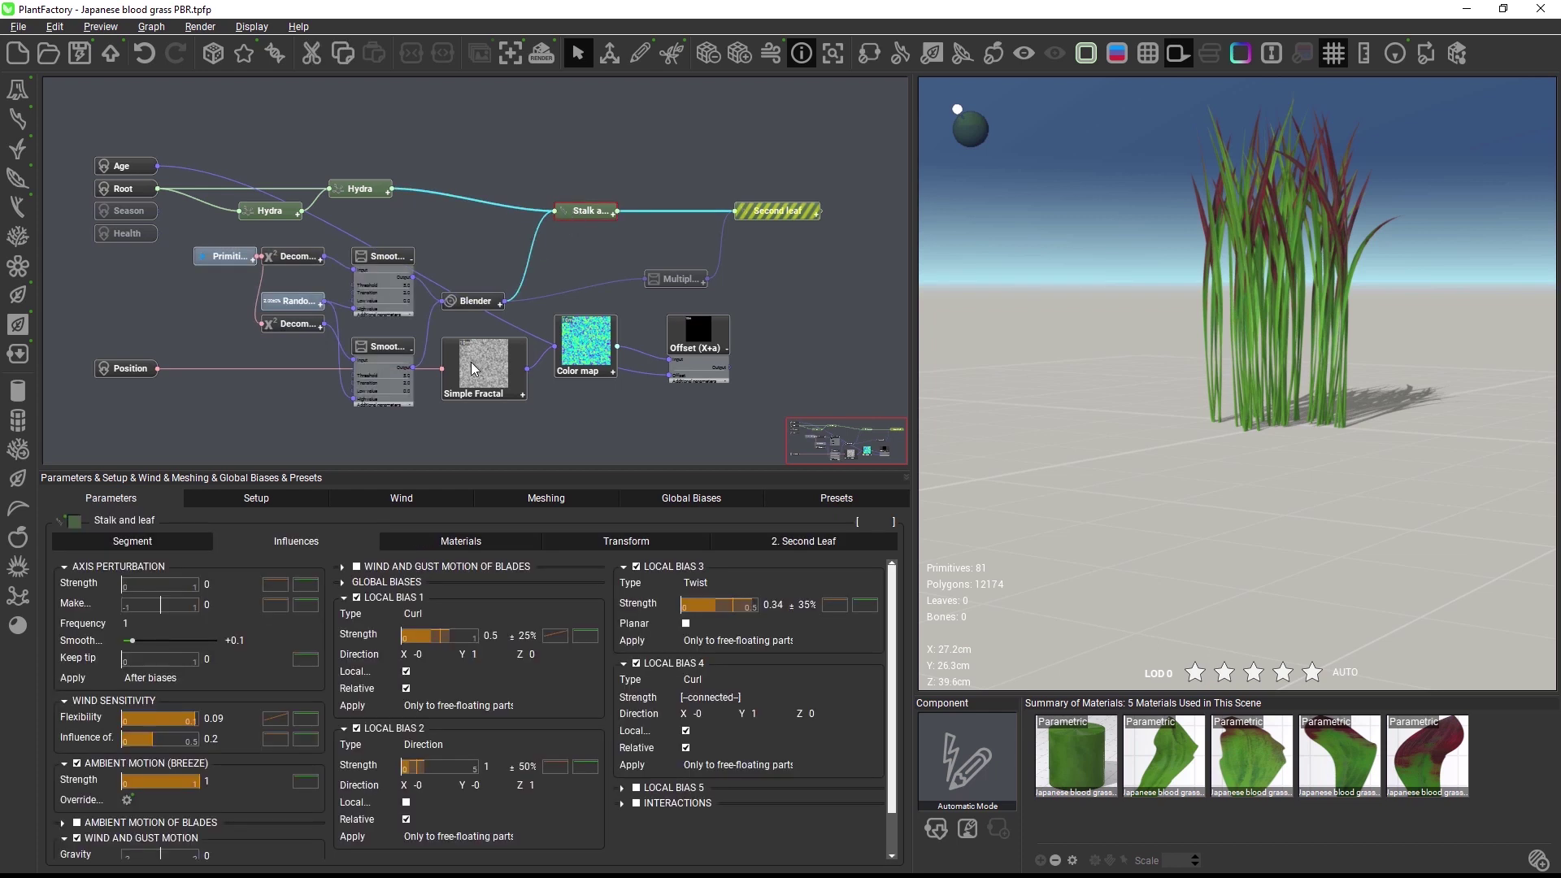
click(133, 542)
right_click(86, 610)
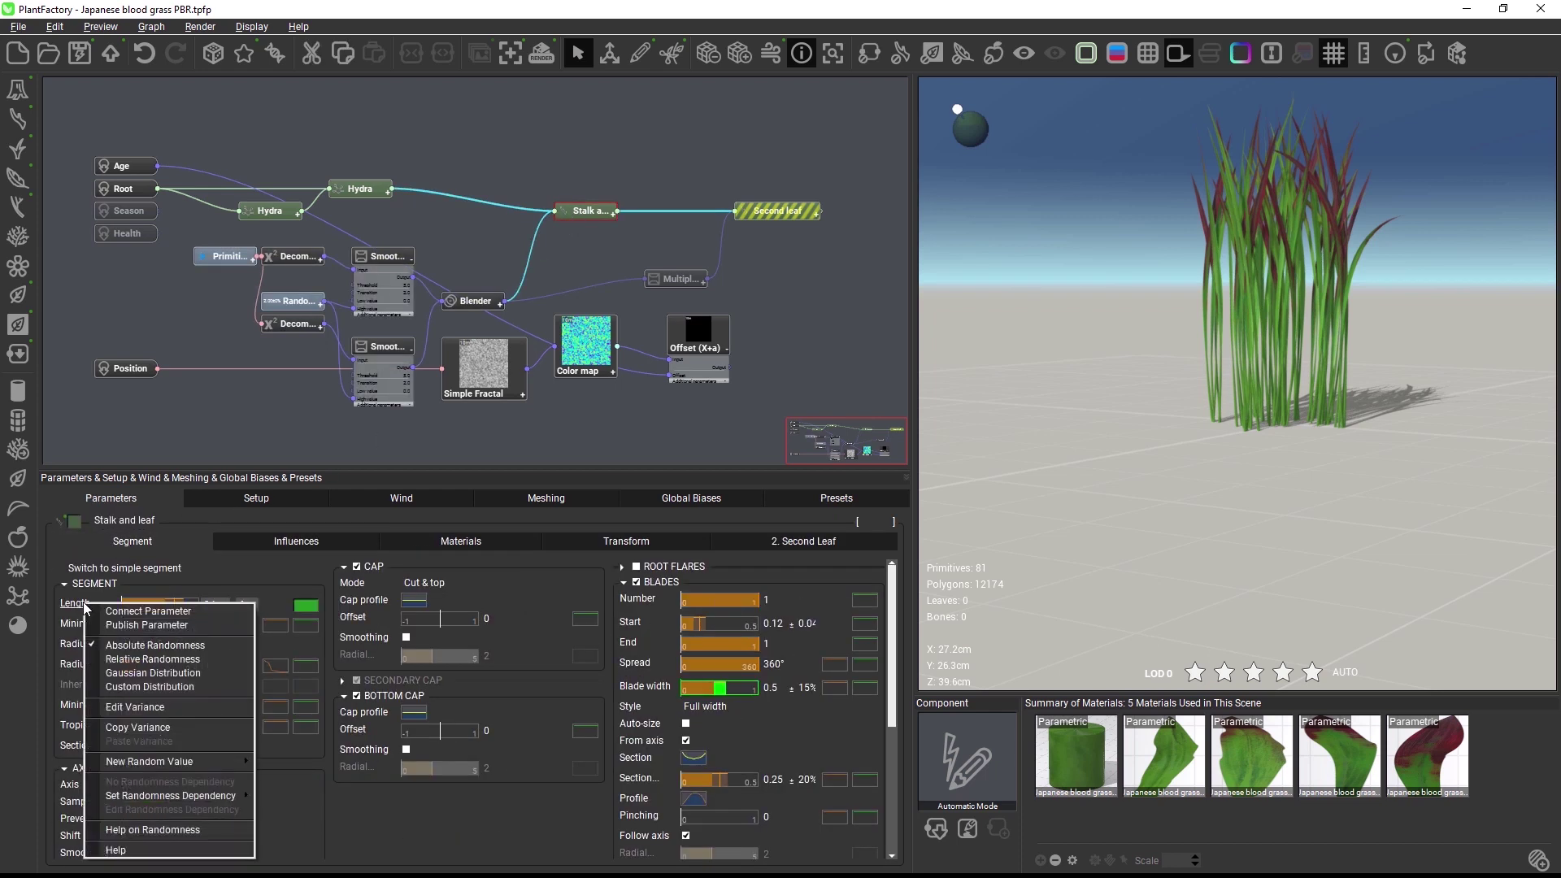
click(138, 624)
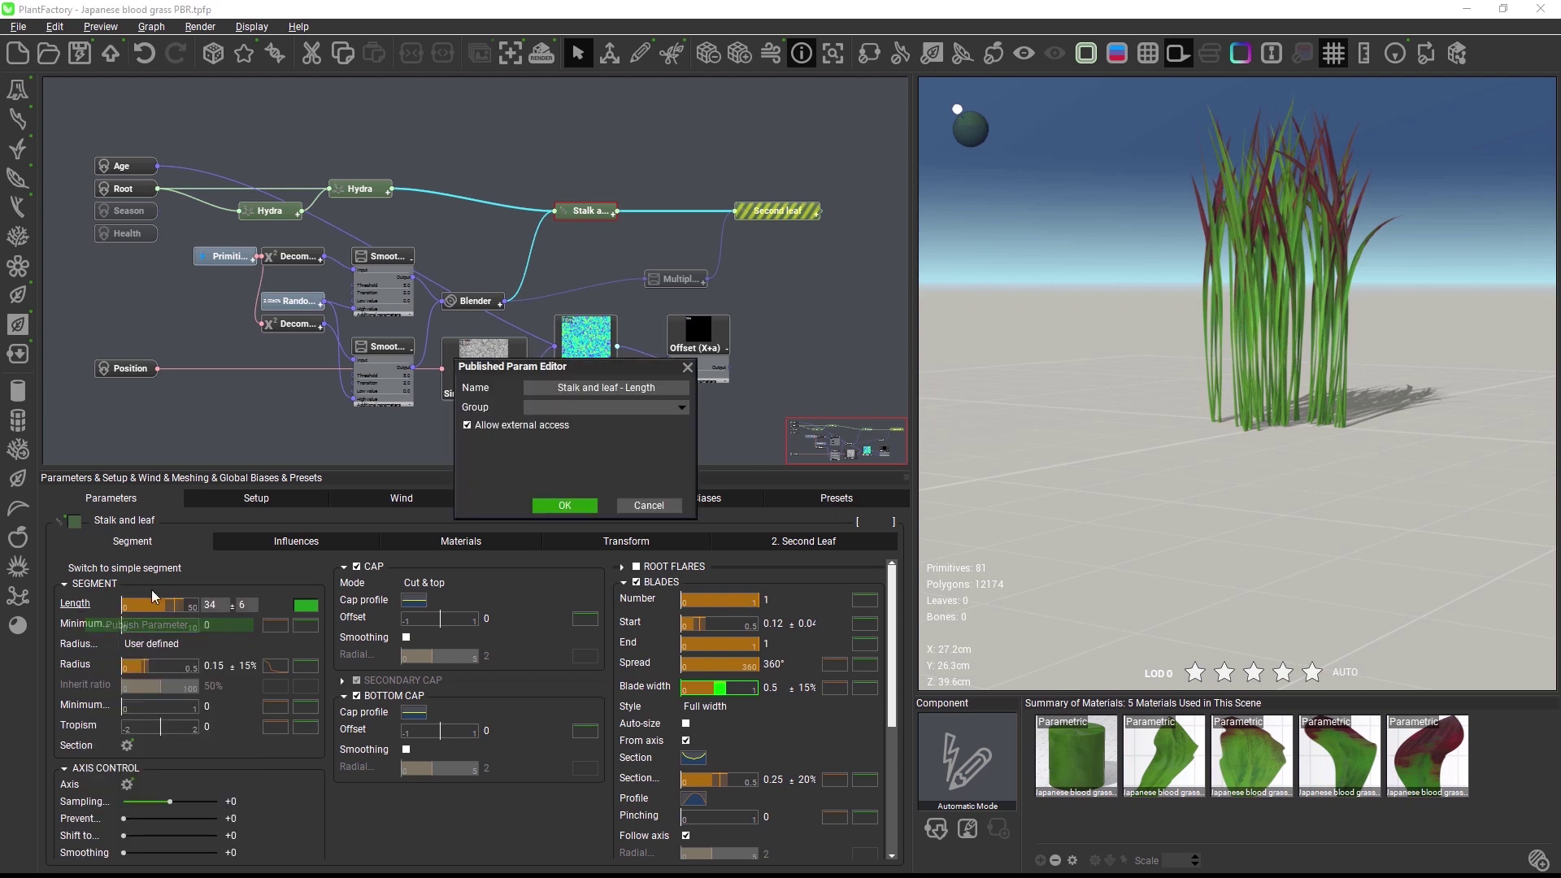
click(540, 504)
right_click(86, 665)
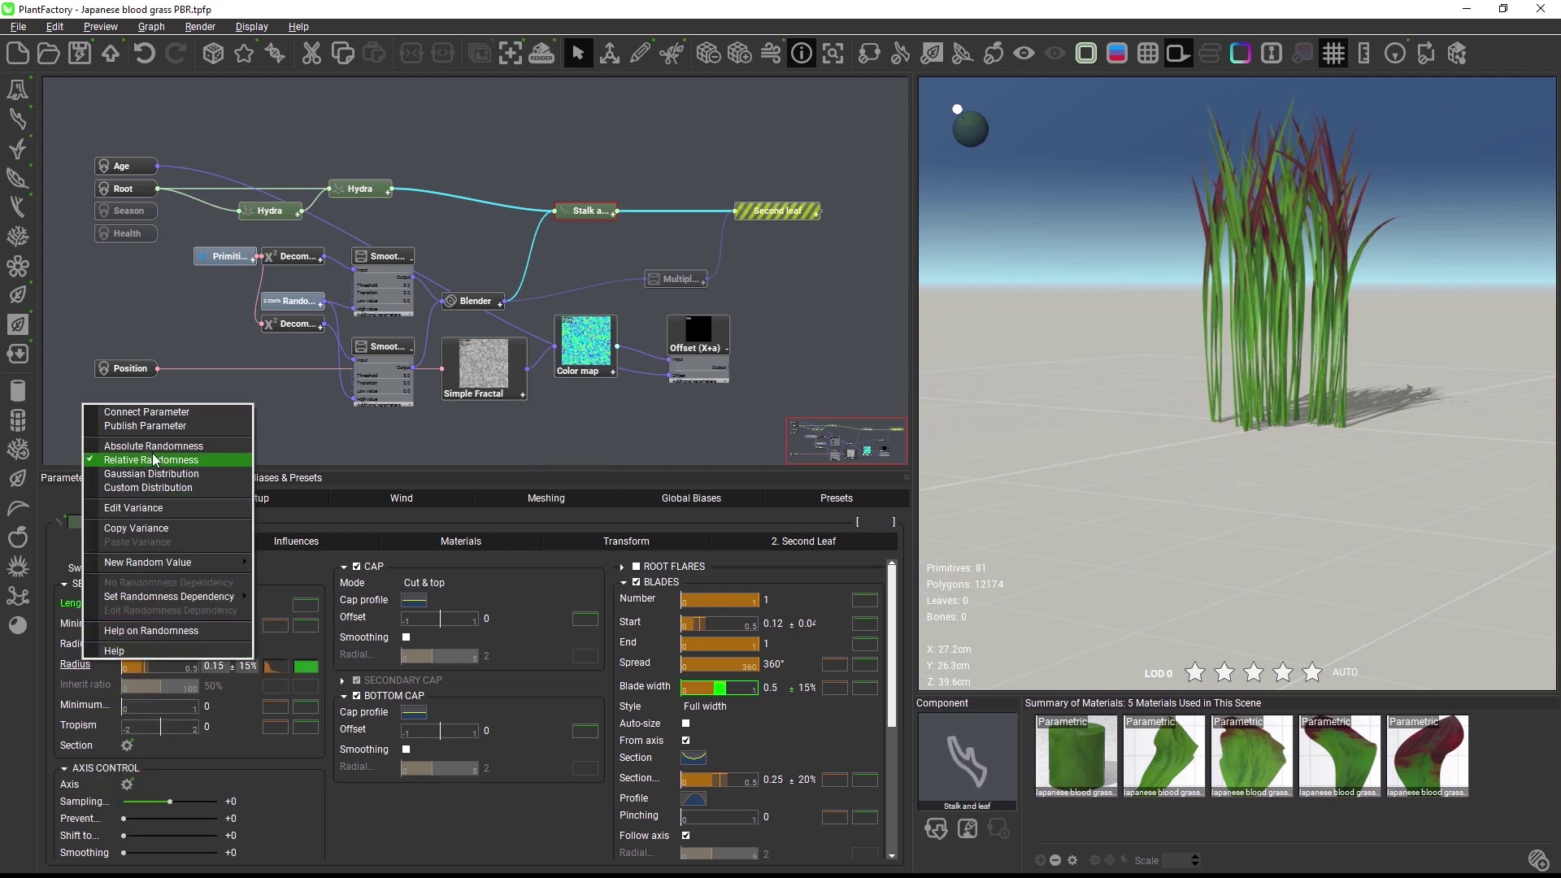
click(144, 425)
click(573, 504)
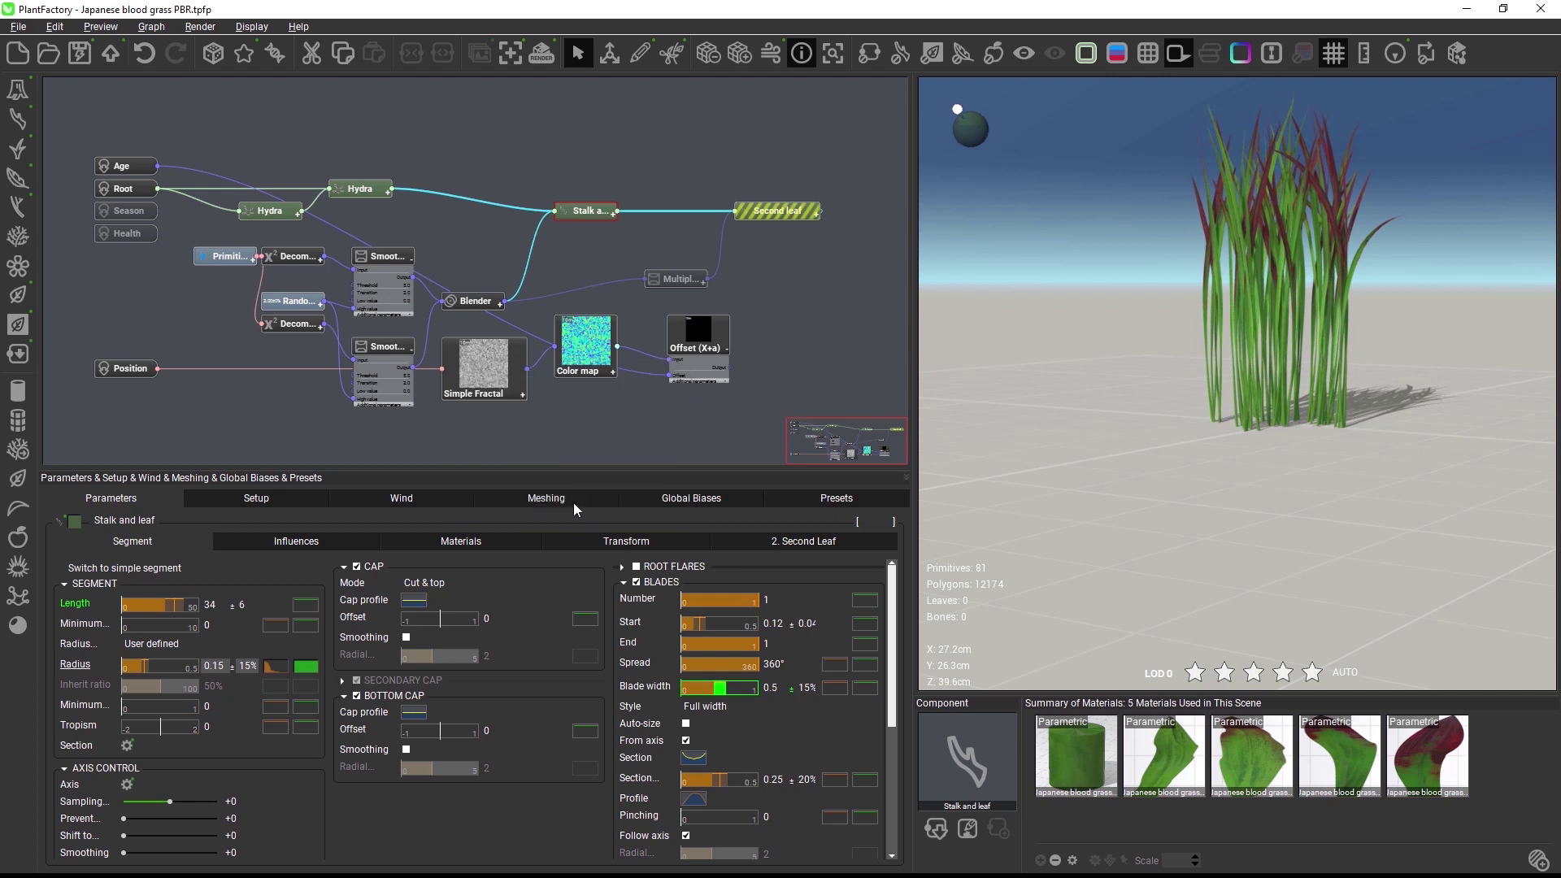
click(806, 505)
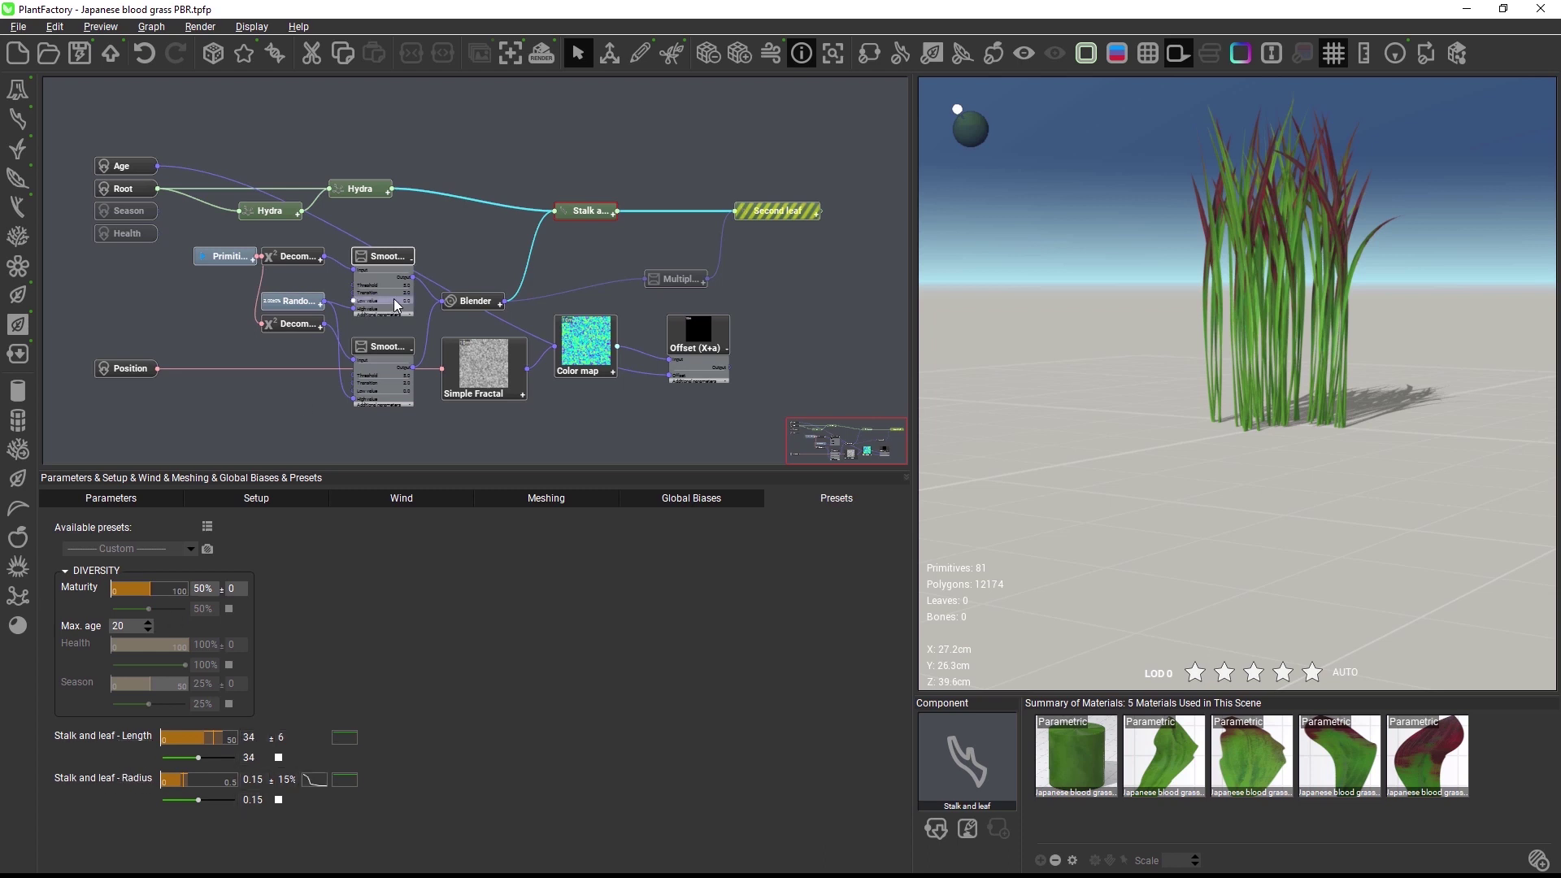
click(431, 273)
click(580, 215)
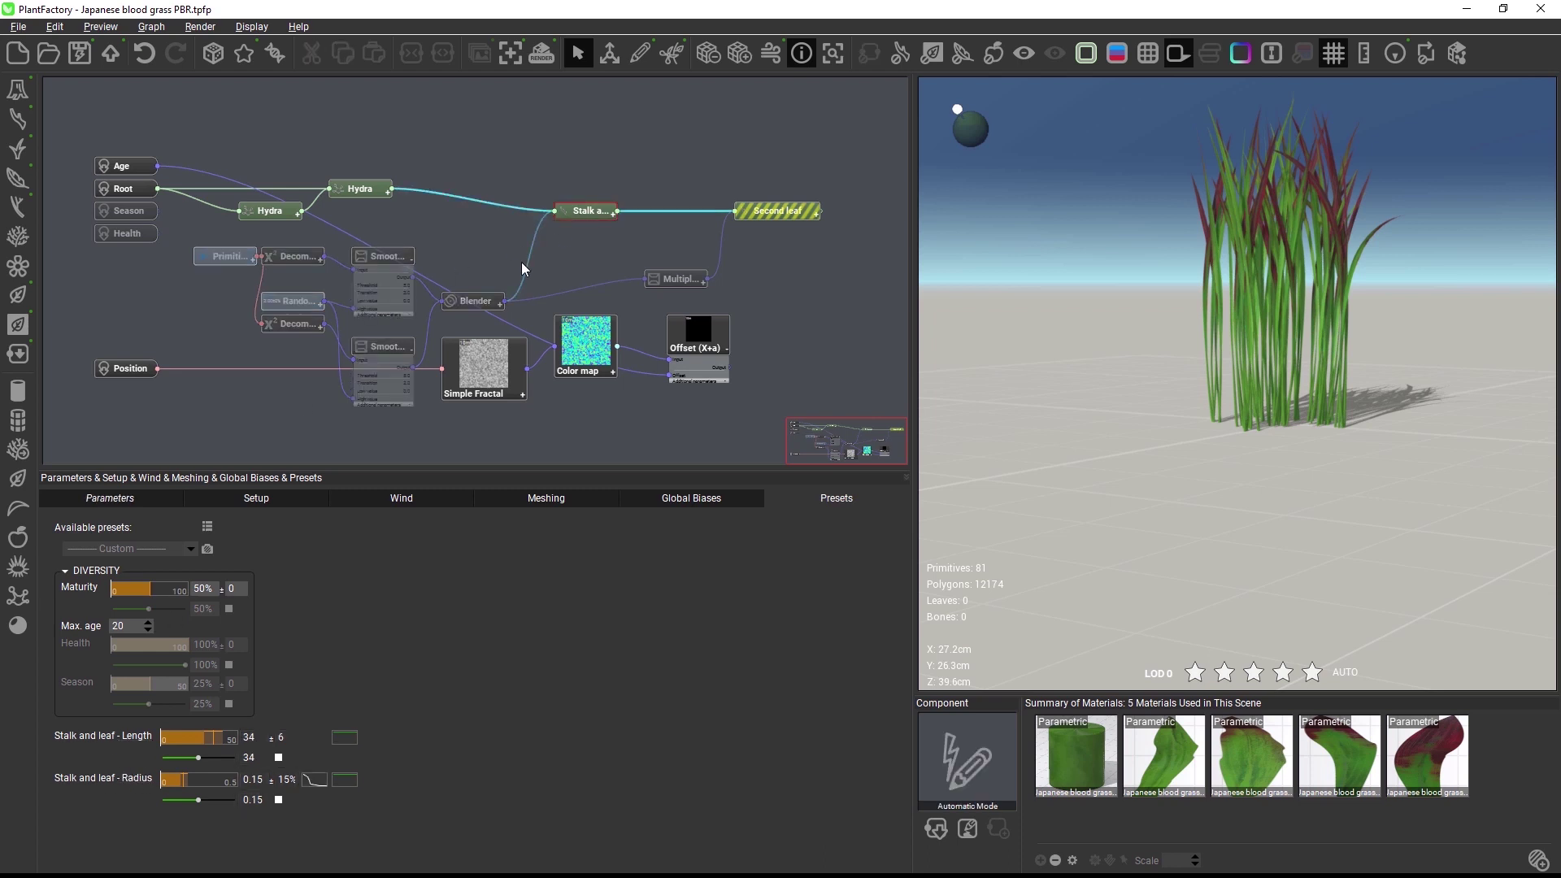
right_click(88, 598)
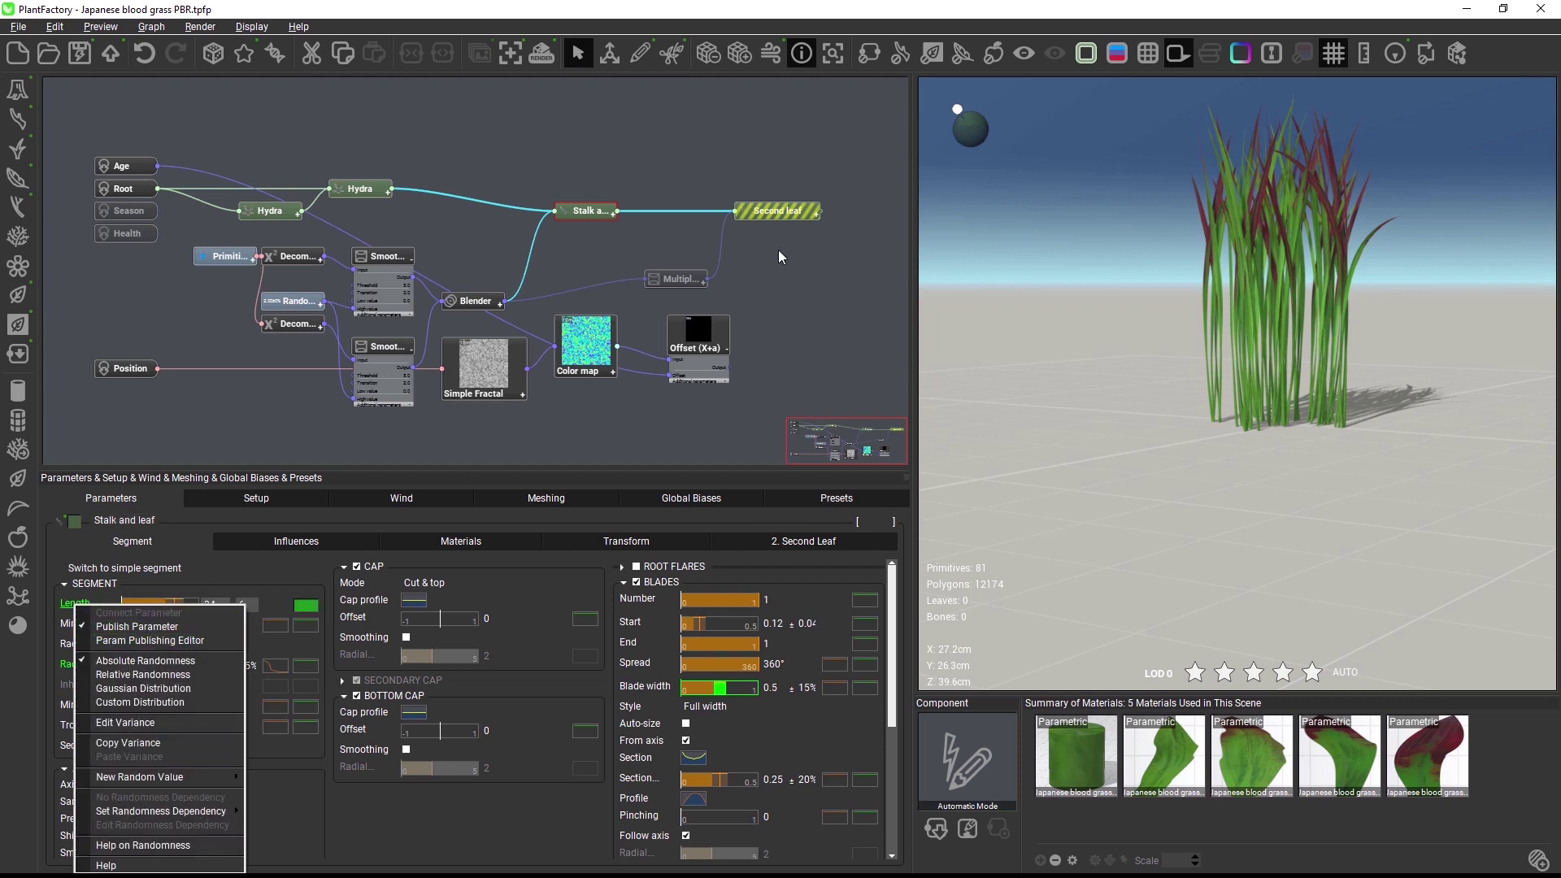
click(815, 501)
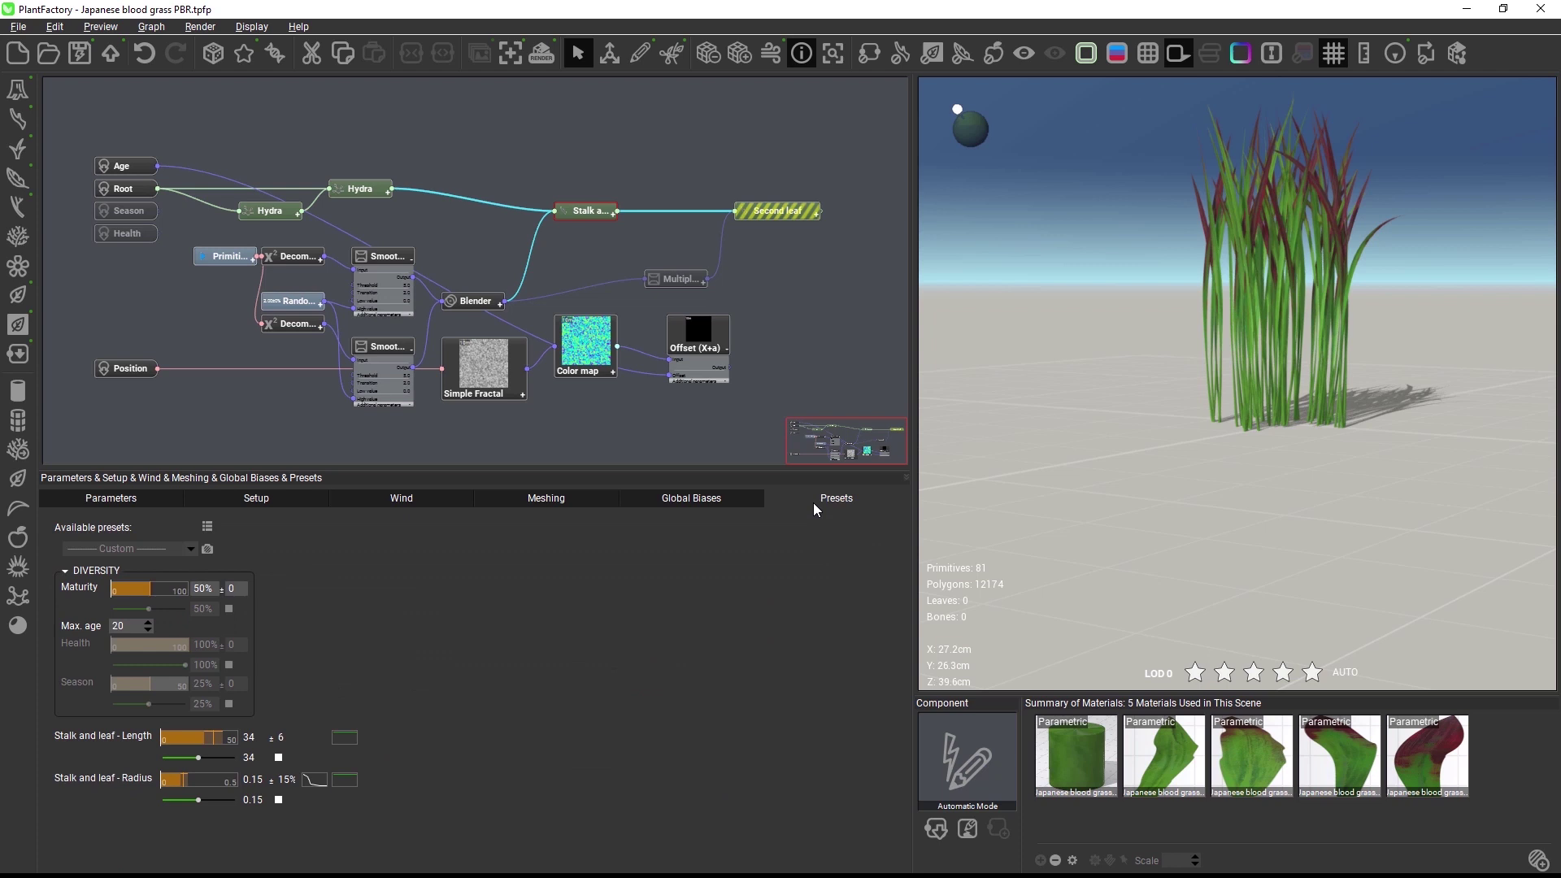
right_click(122, 737)
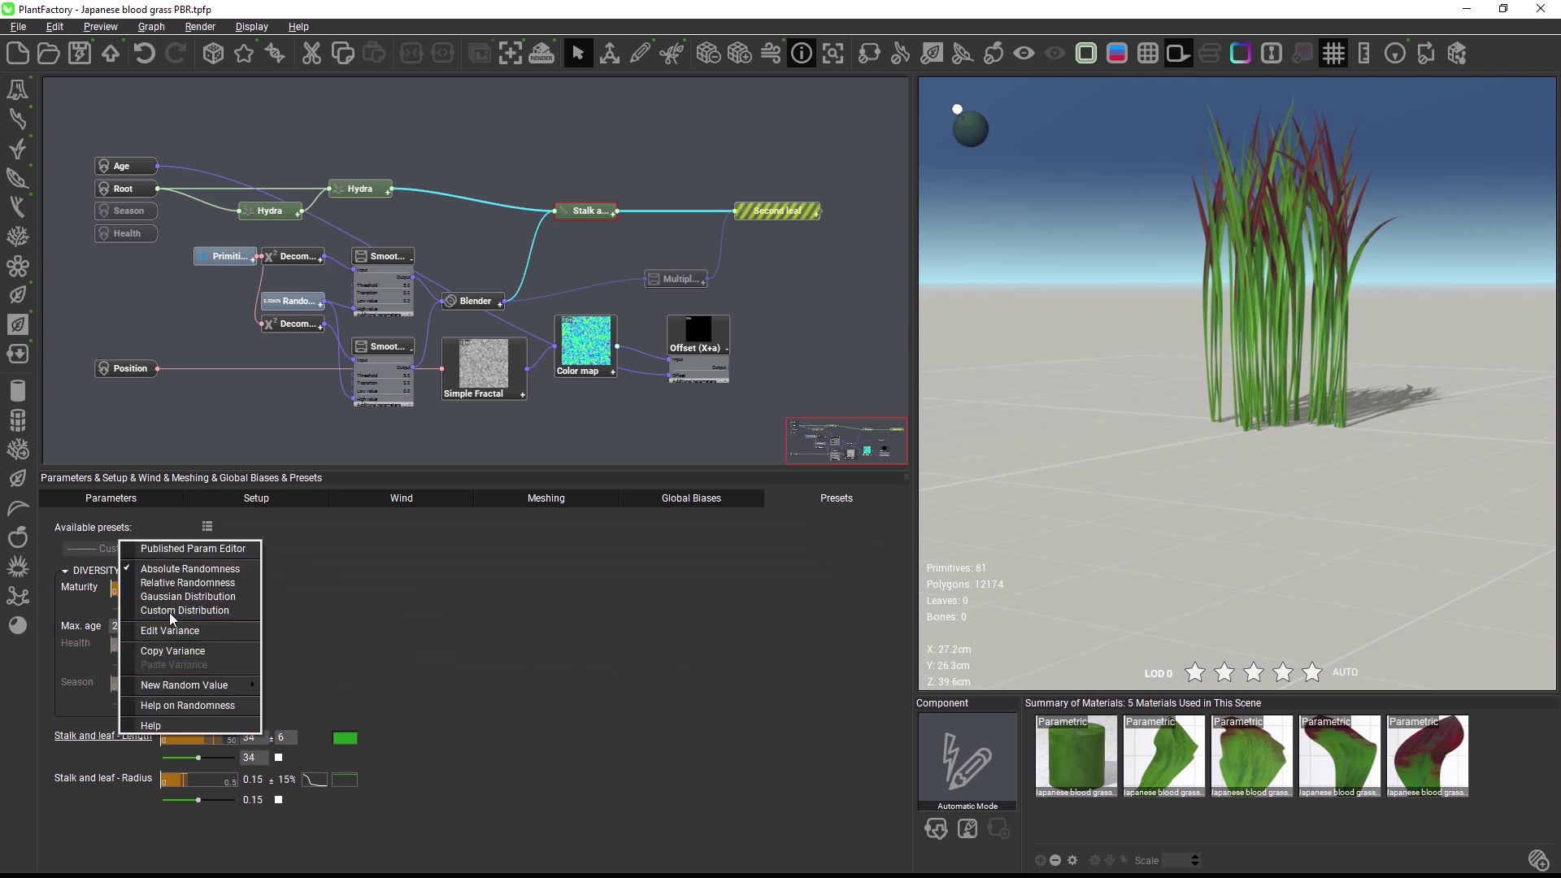
click(201, 551)
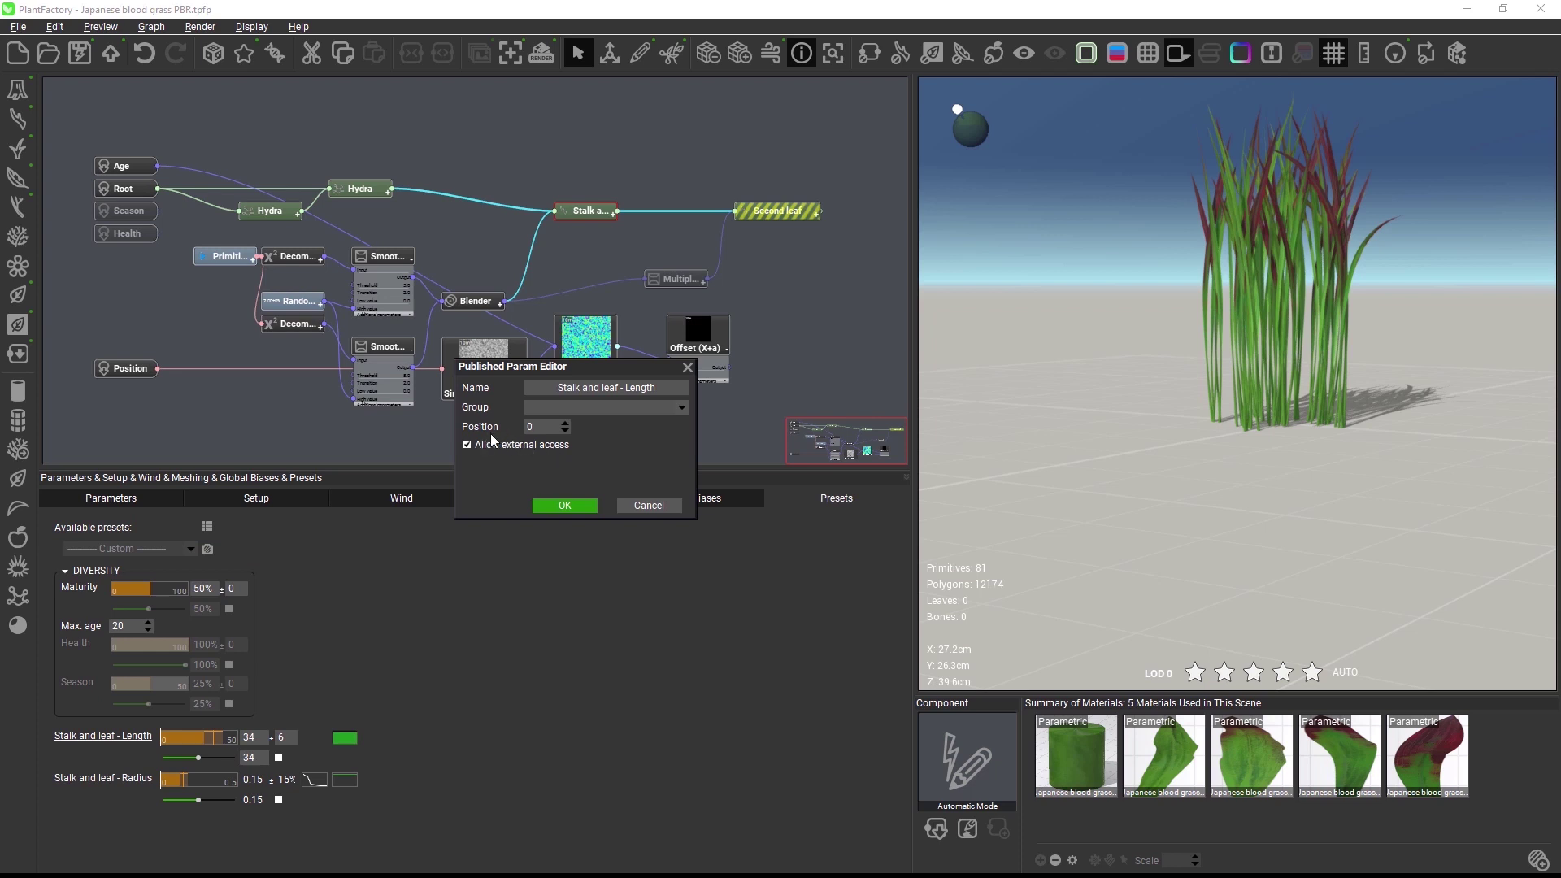
click(649, 506)
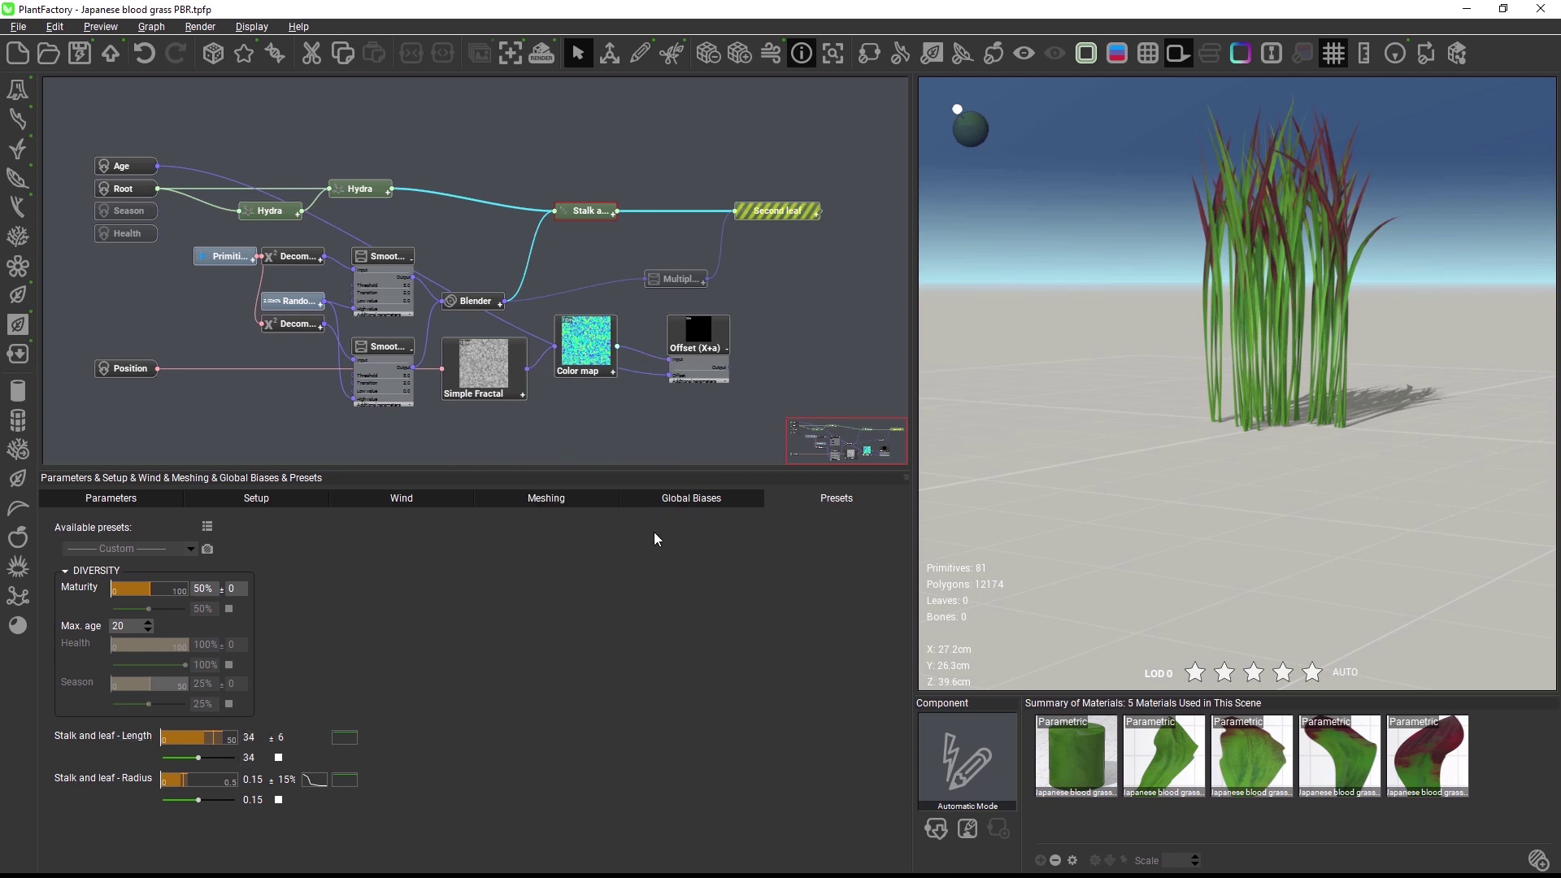